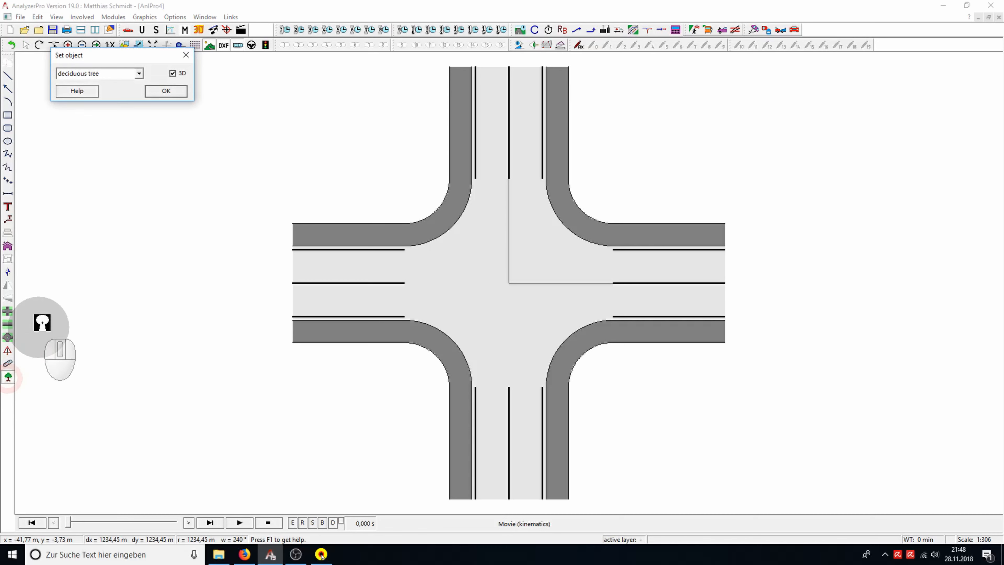
Step: Place five deciduous trees as 3D objects in a row around the outside of the crossroads' northwest corner
click(311, 194)
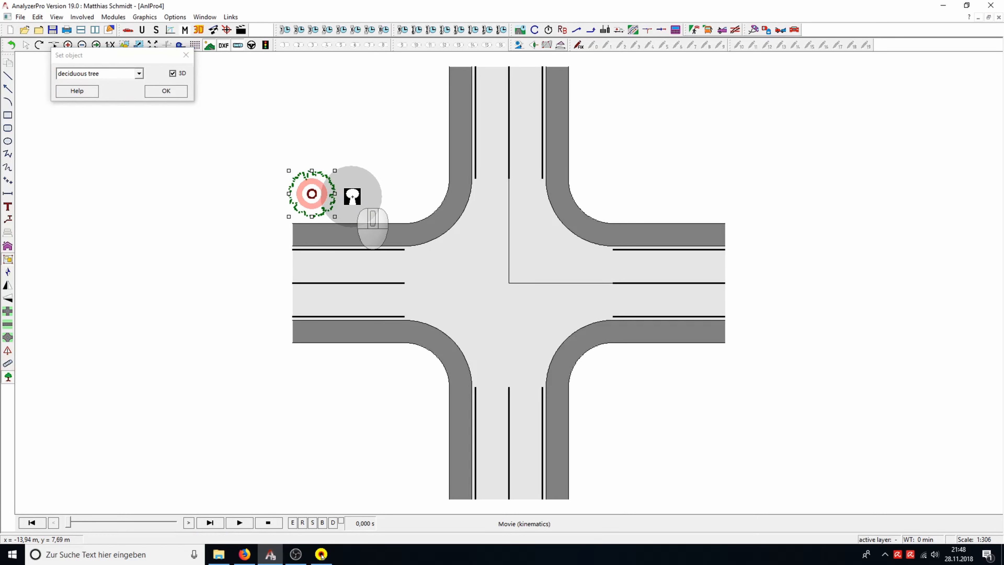
click(372, 195)
click(424, 159)
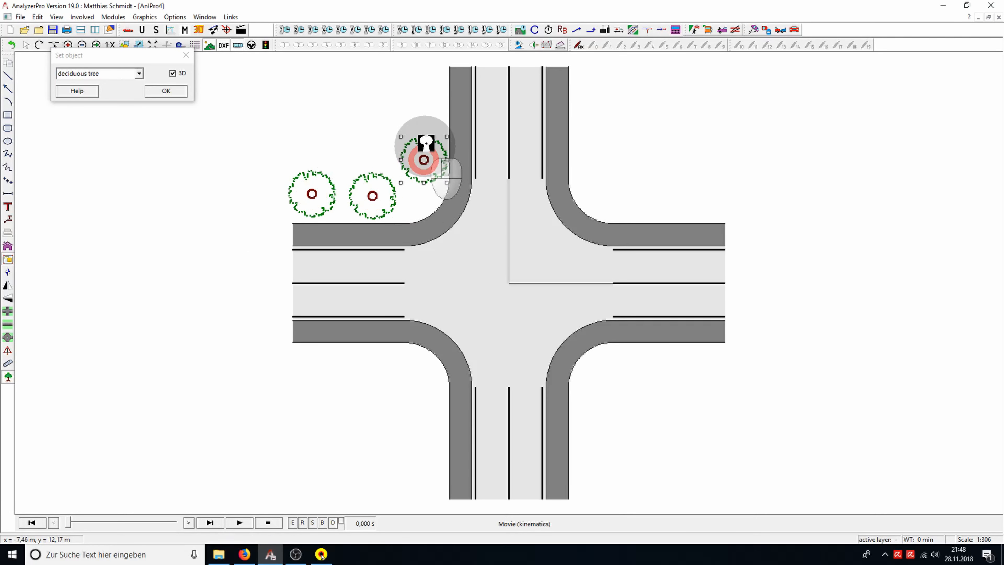
click(428, 120)
click(426, 71)
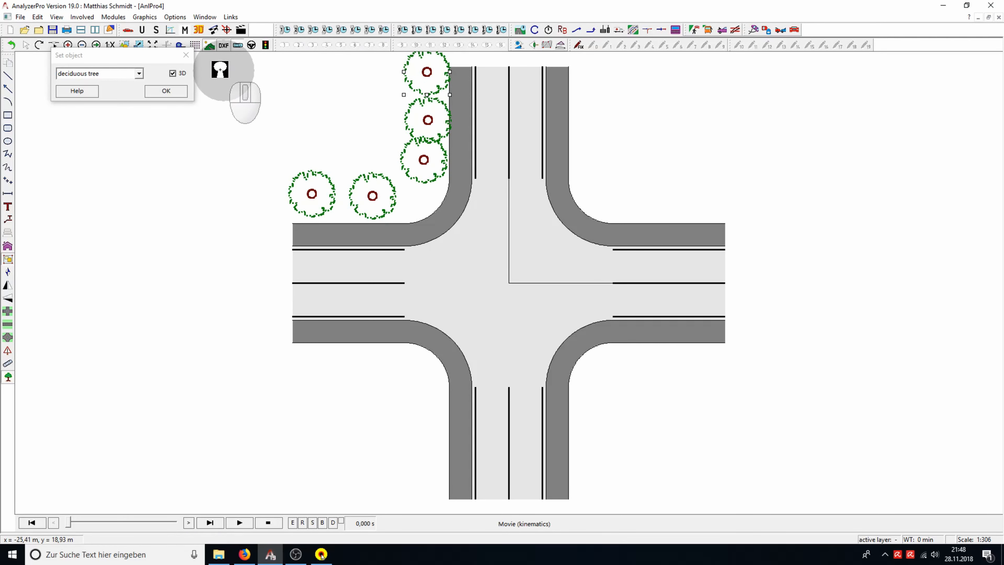
Step: Place a conifer beside the north arm and an advertising pillar behind the sidewalk curve in the northeast corner
click(139, 74)
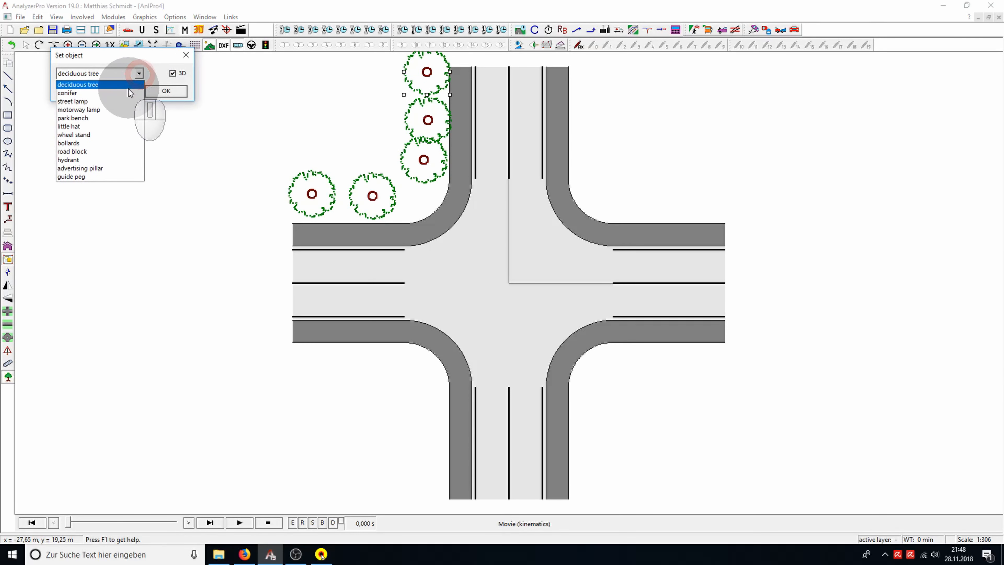
click(126, 93)
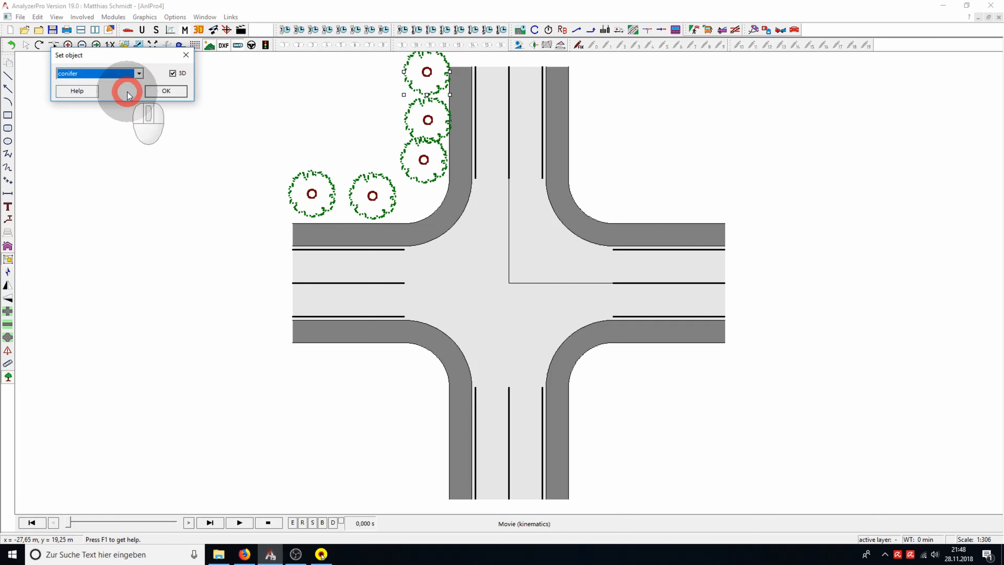
click(599, 102)
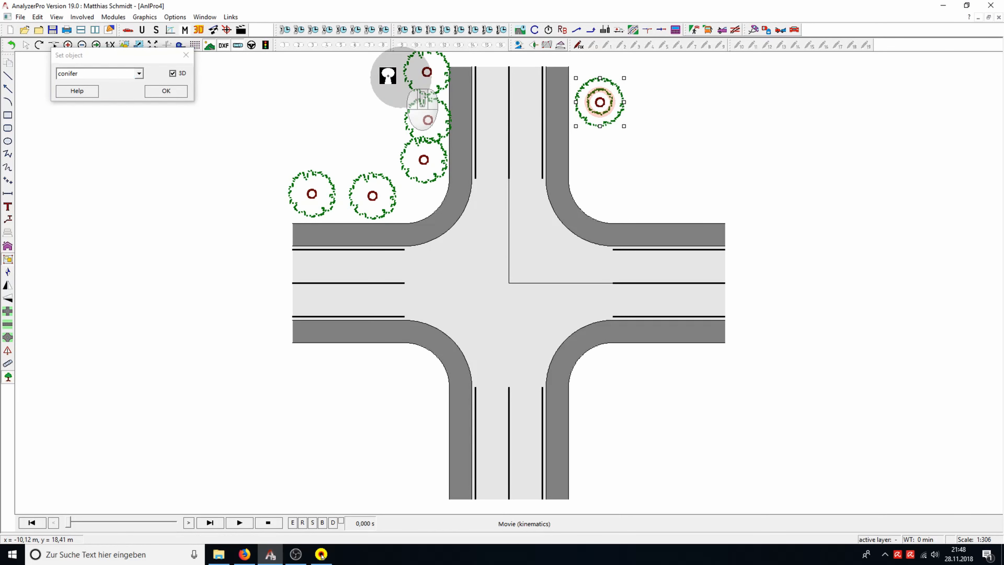
click(139, 74)
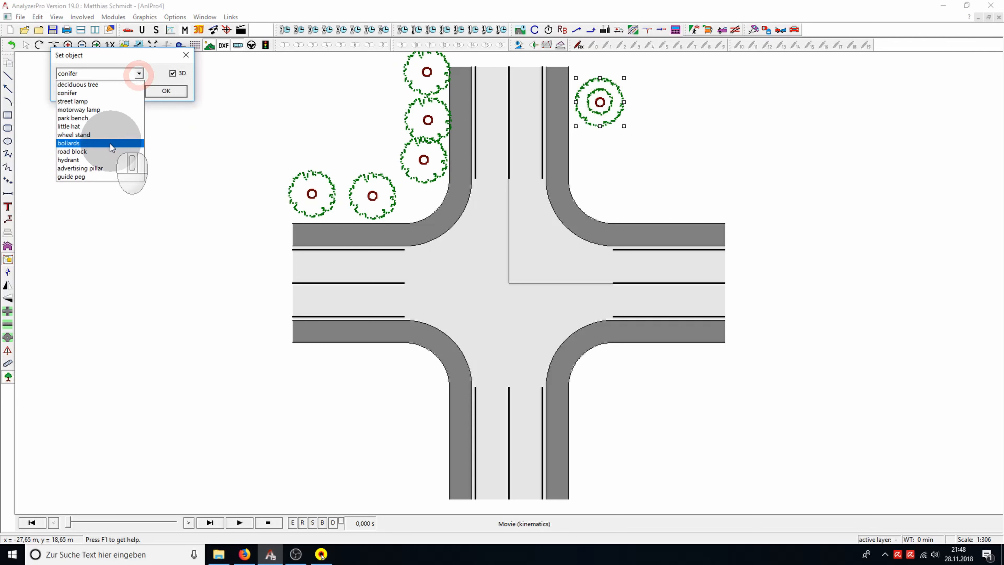
click(101, 167)
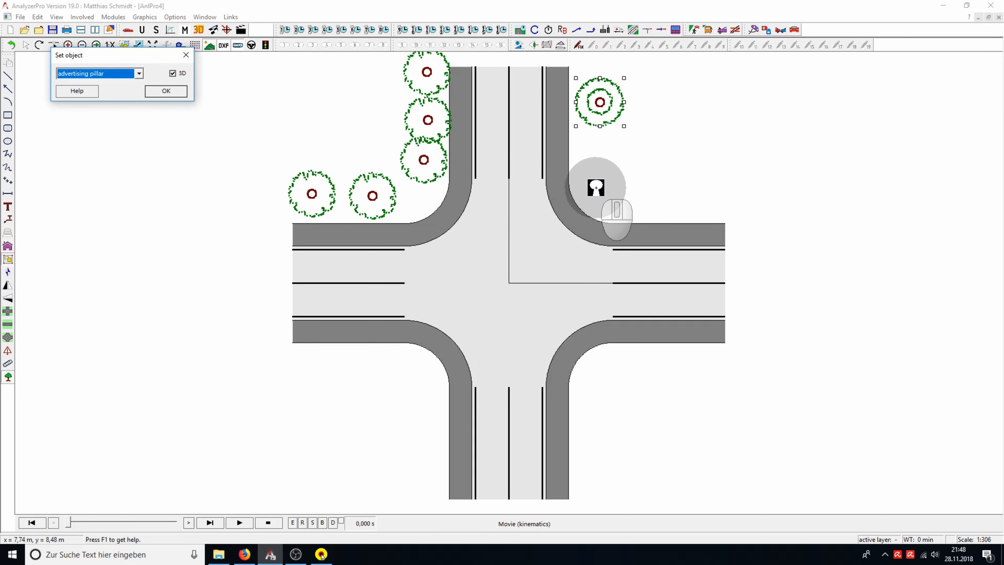
click(600, 187)
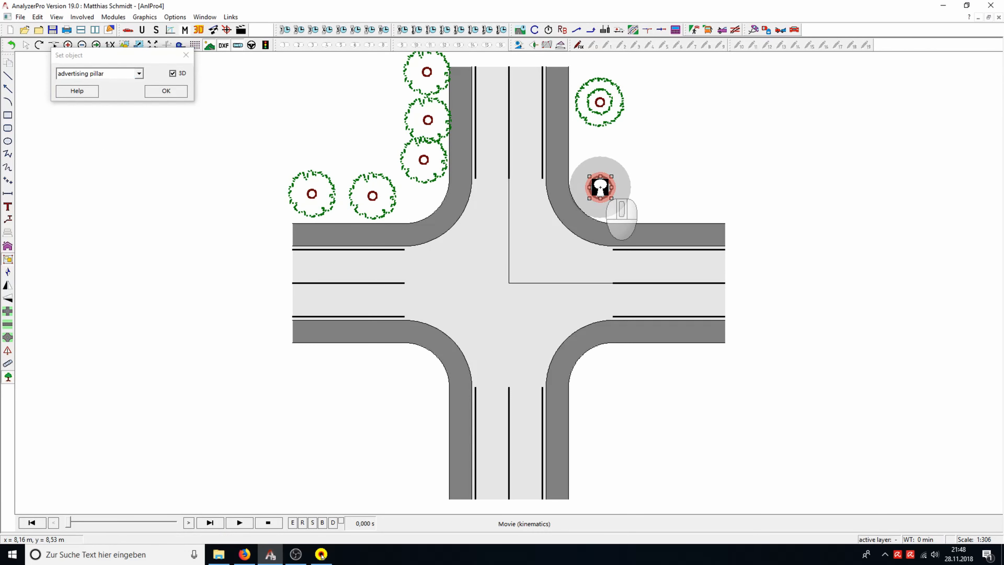
Step: Place a park bench on the east sidewalk of the north arm, between the conifer and the advertising pillar
click(139, 73)
click(101, 177)
click(556, 141)
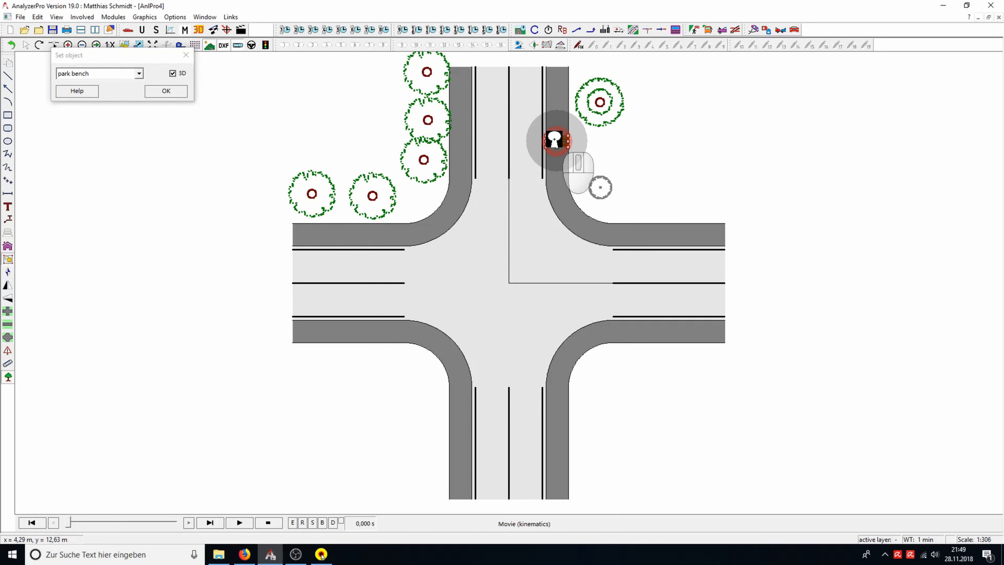
Step: Place two street lamps on the curved sidewalk of the northwest corner and finish setting objects
click(138, 74)
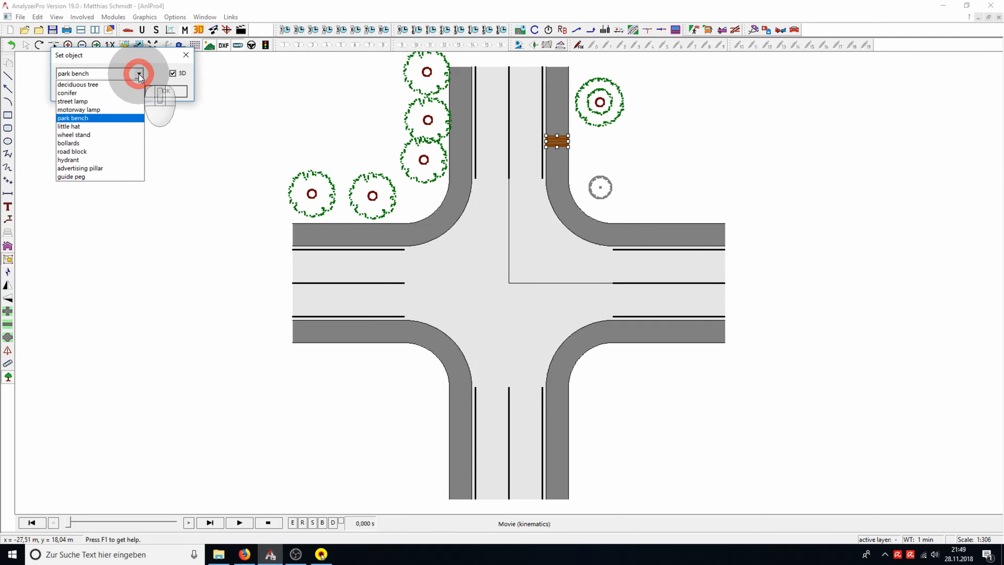
click(125, 101)
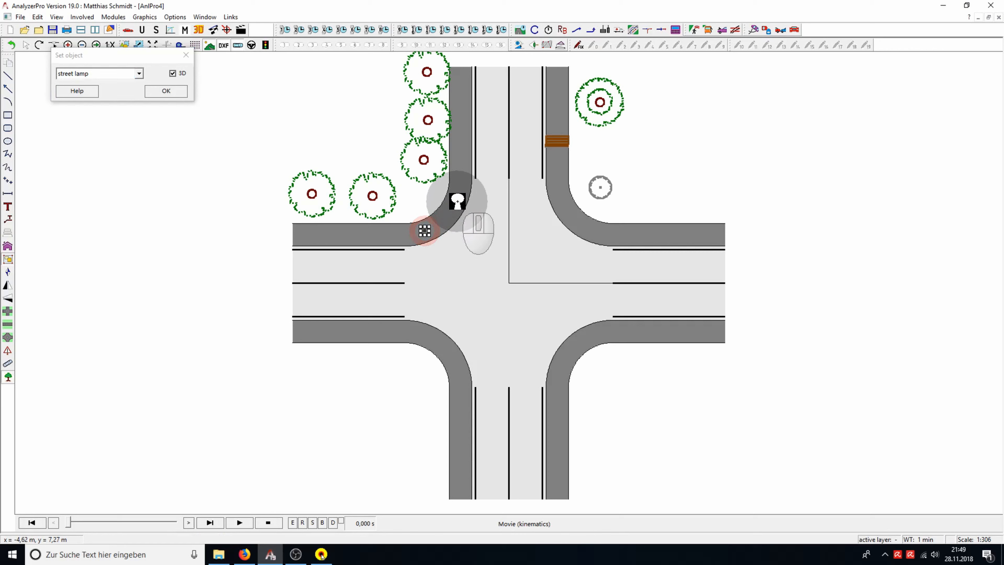
click(458, 193)
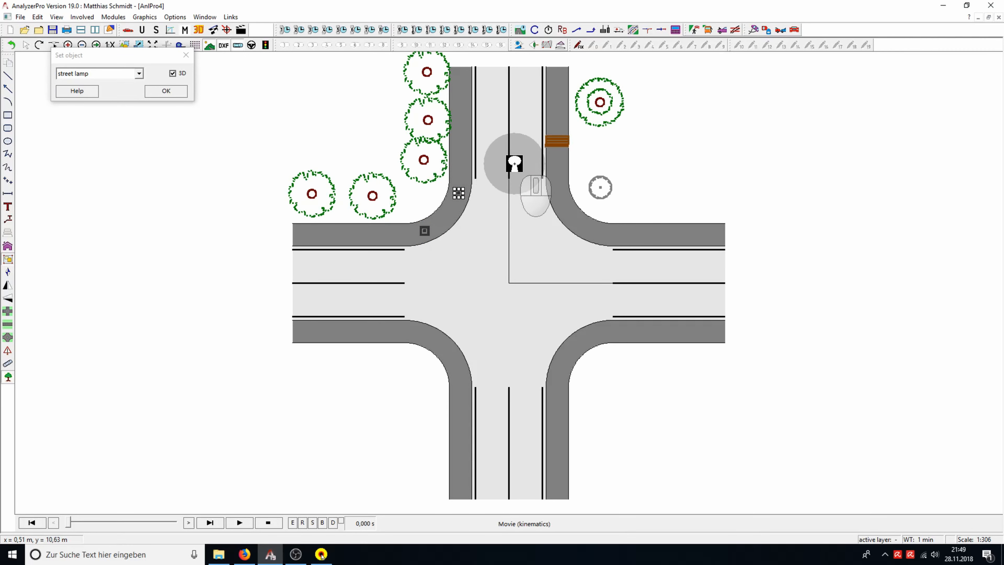
click(175, 91)
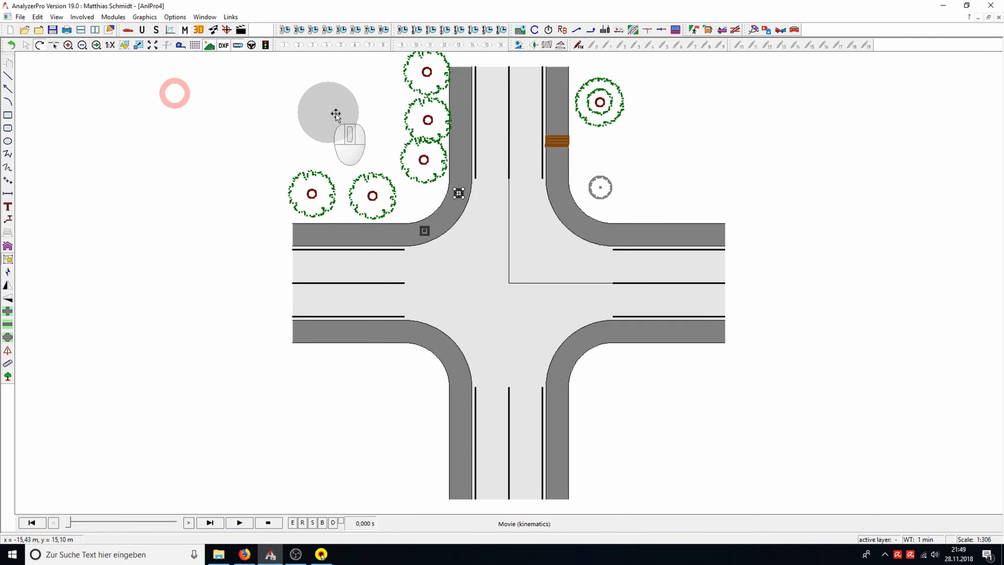
Step: Rotate the park bench by about 90° so that it runs parallel to the north arm's sidewalk
click(554, 138)
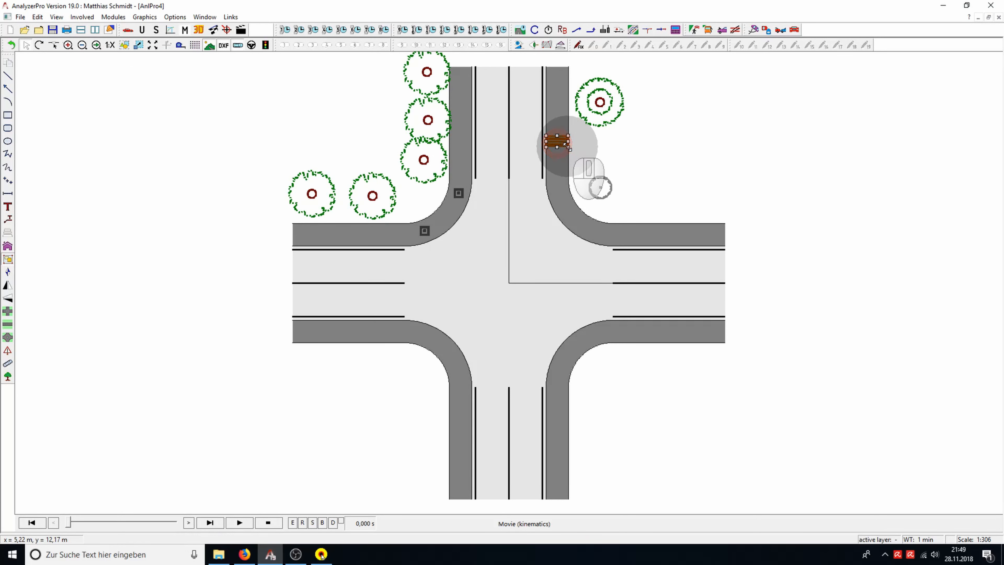
drag(569, 138, 547, 118)
Step: Open the 3D view of the crossroads and tile it side by side with the plan view
click(200, 30)
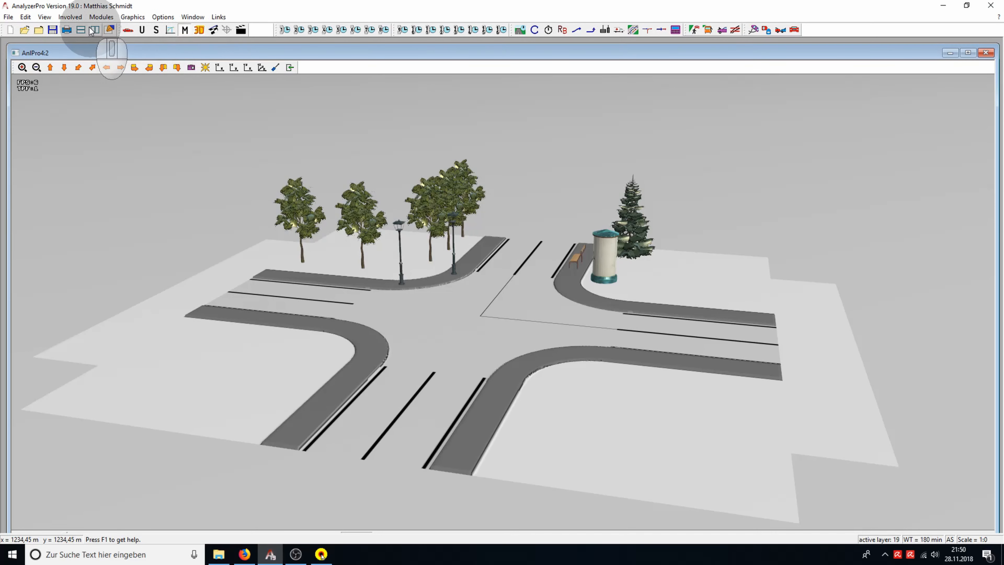
click(81, 30)
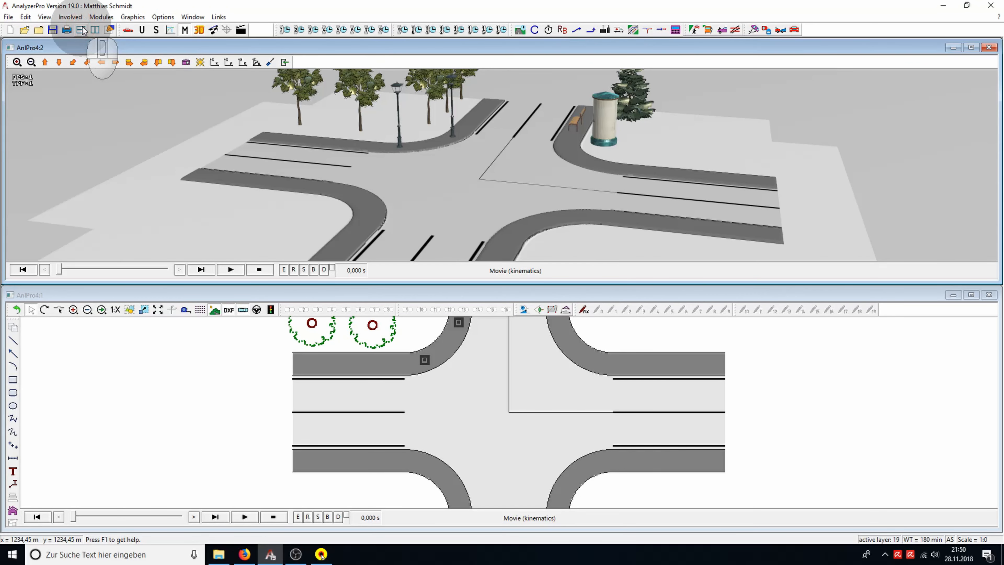
click(96, 30)
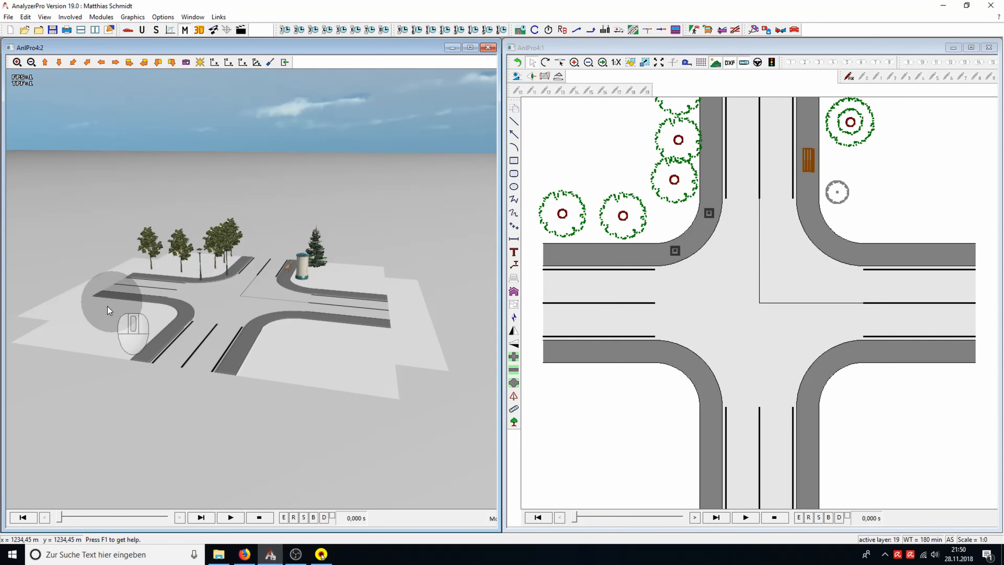
Step: Move the lower street lamp from the northwest corner to the curved sidewalk of the southwest corner
drag(134, 315, 225, 332)
scroll(225, 331, up, 4)
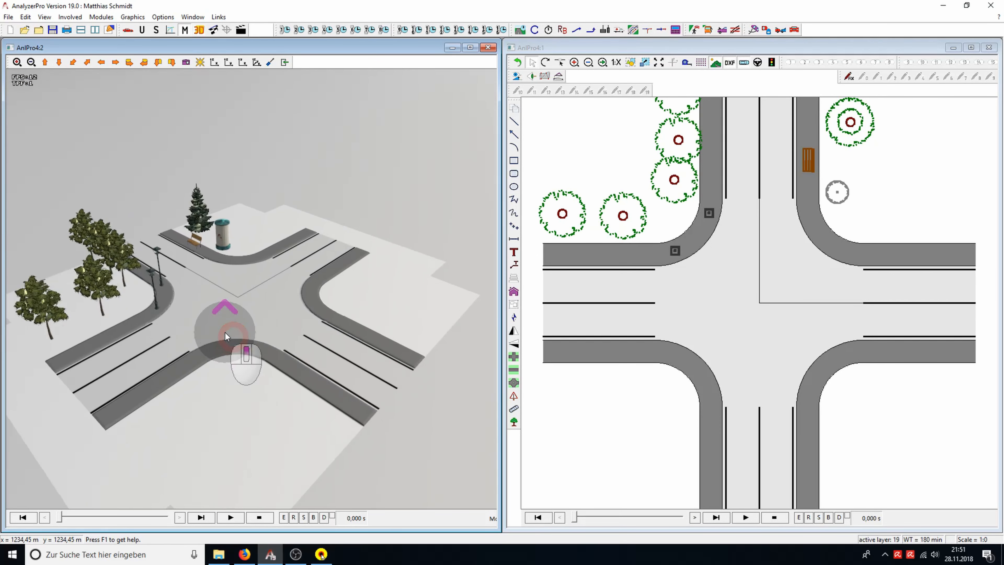
scroll(225, 331, up, 2)
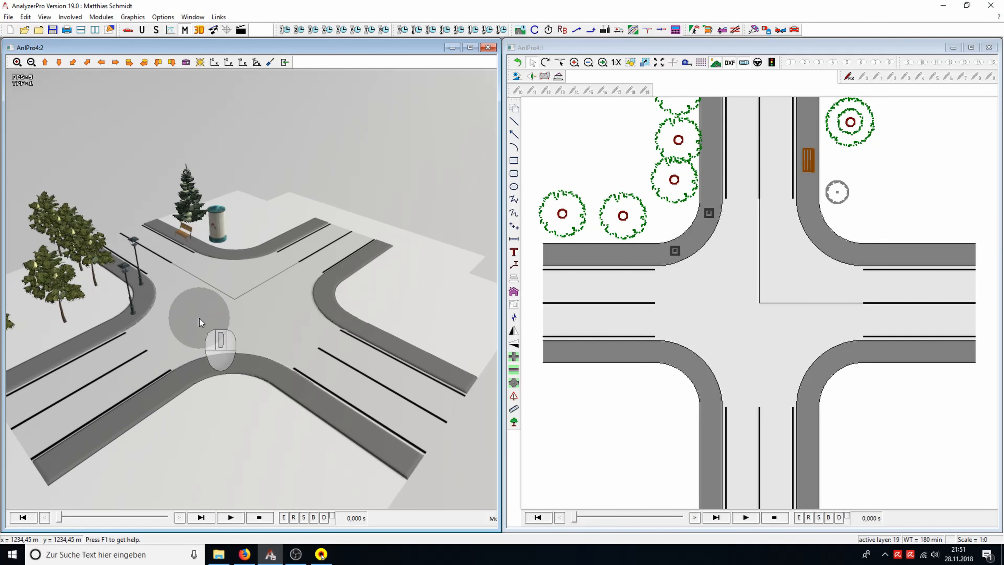
drag(675, 250, 572, 254)
drag(573, 254, 670, 354)
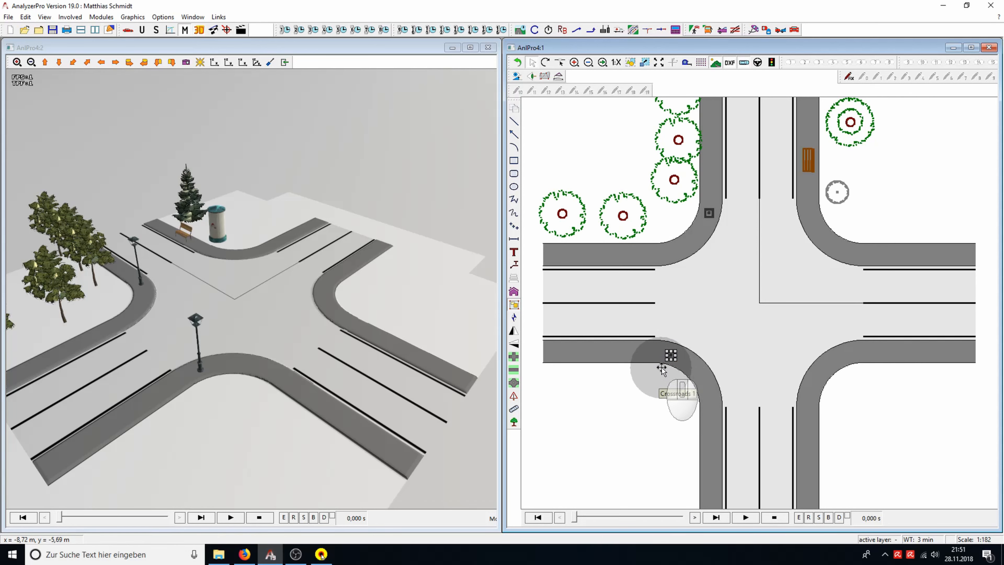
Step: Switch on the light source of the southwest street lamp in its 3D presentation properties
right_click(671, 356)
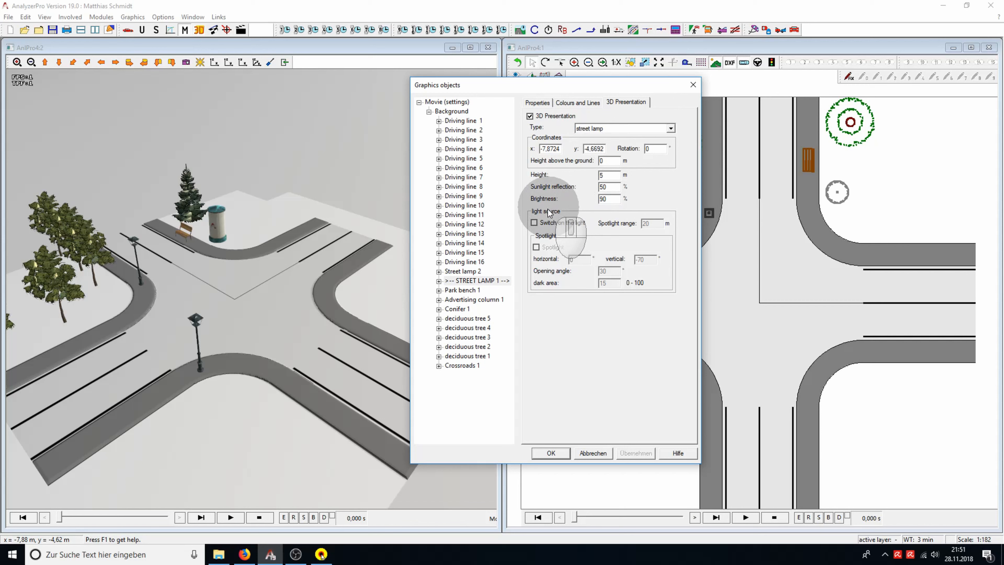
click(534, 222)
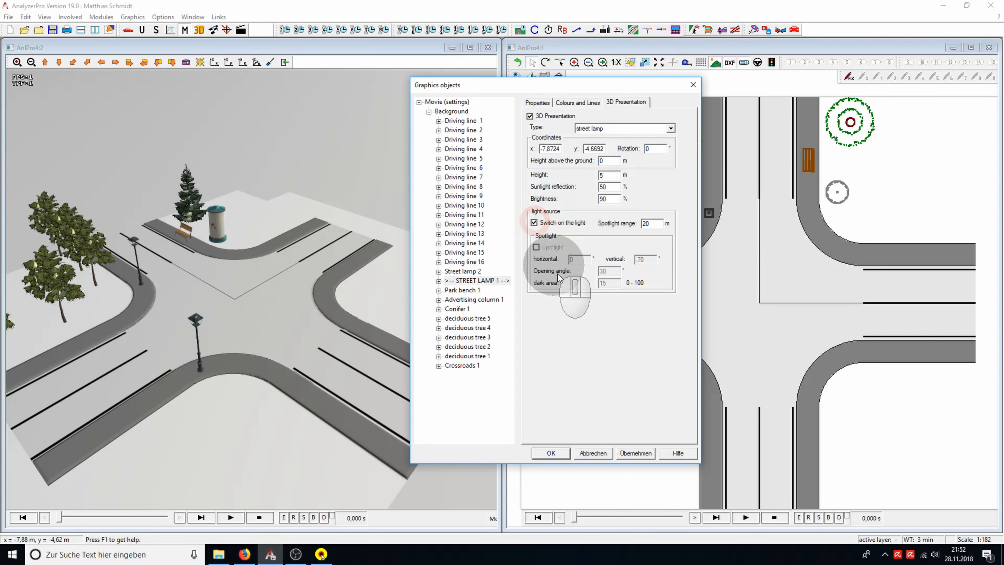
click(648, 452)
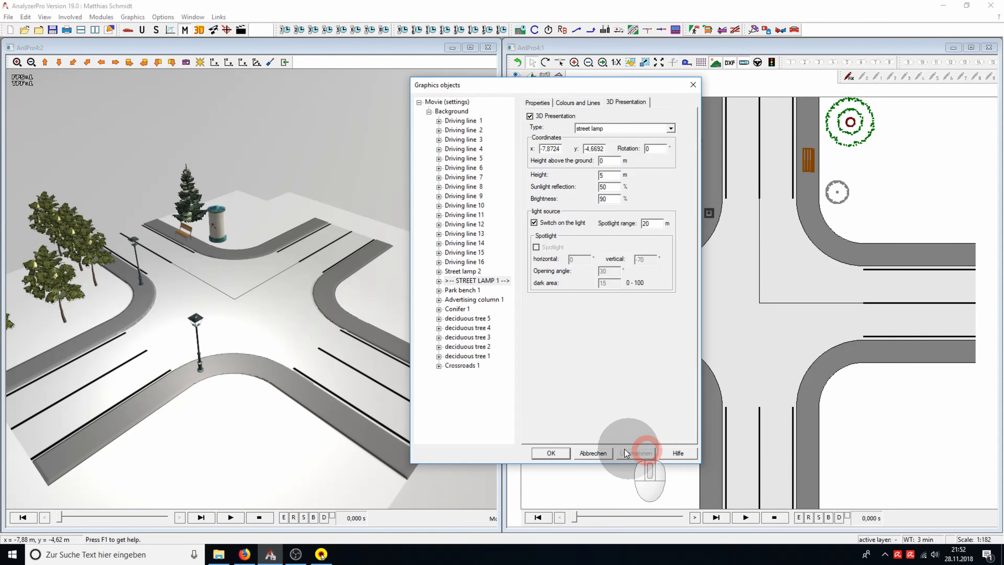
click(560, 455)
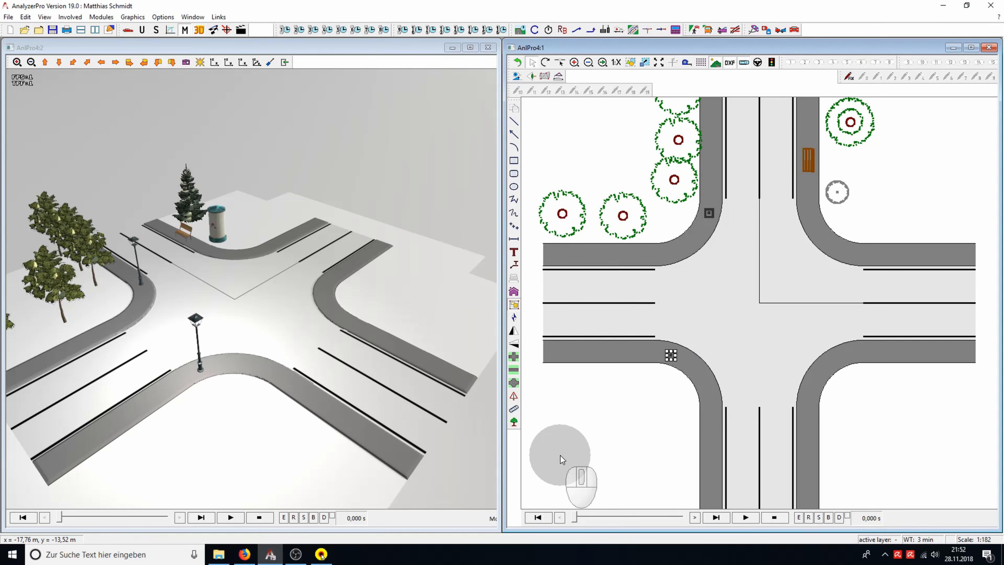
Step: Move the conifer to the centre of the crossroads and enlarge its crown outline
click(849, 121)
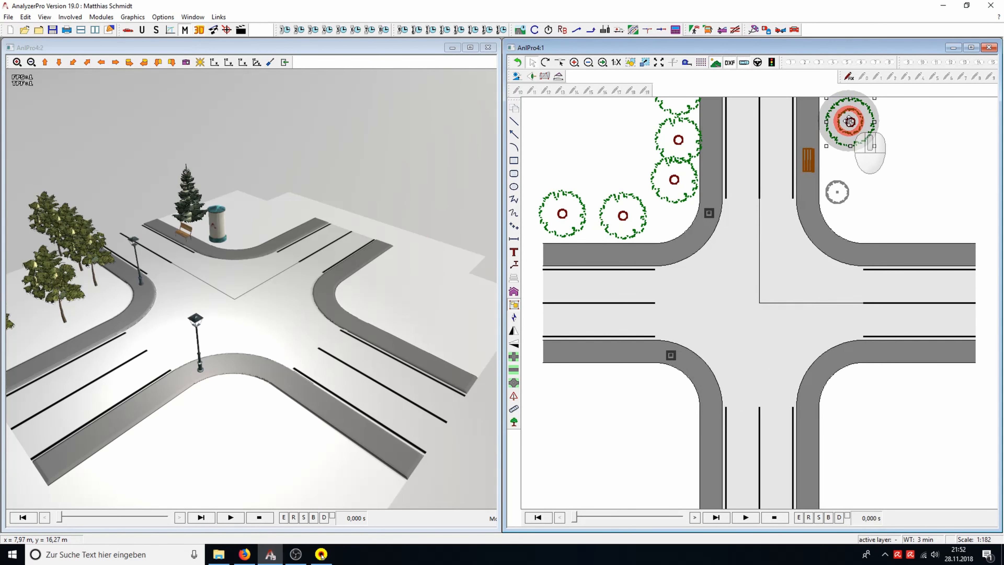
drag(849, 121, 773, 299)
Step: Set the conifer's height to 10 m in its 3D presentation properties
right_click(783, 313)
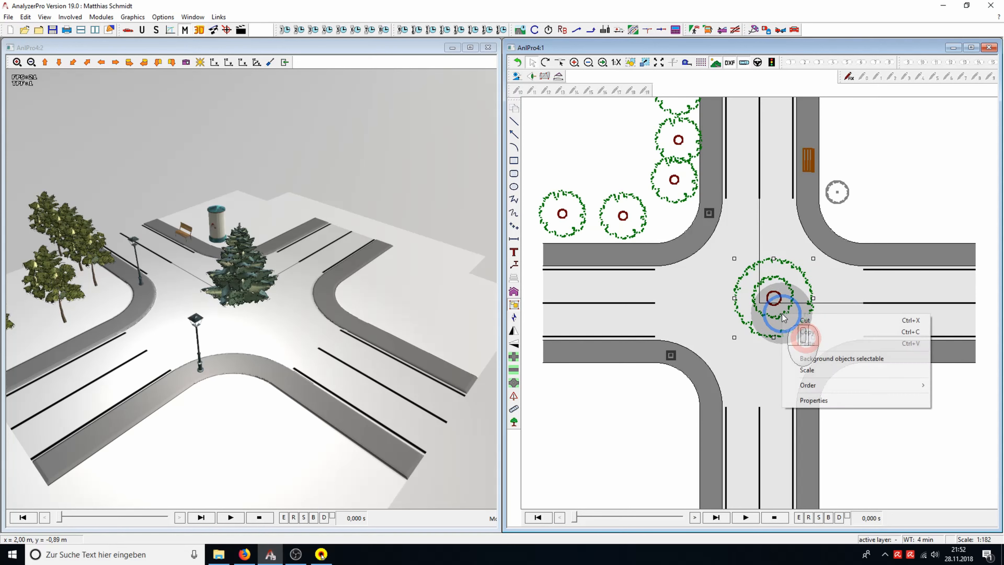
click(827, 401)
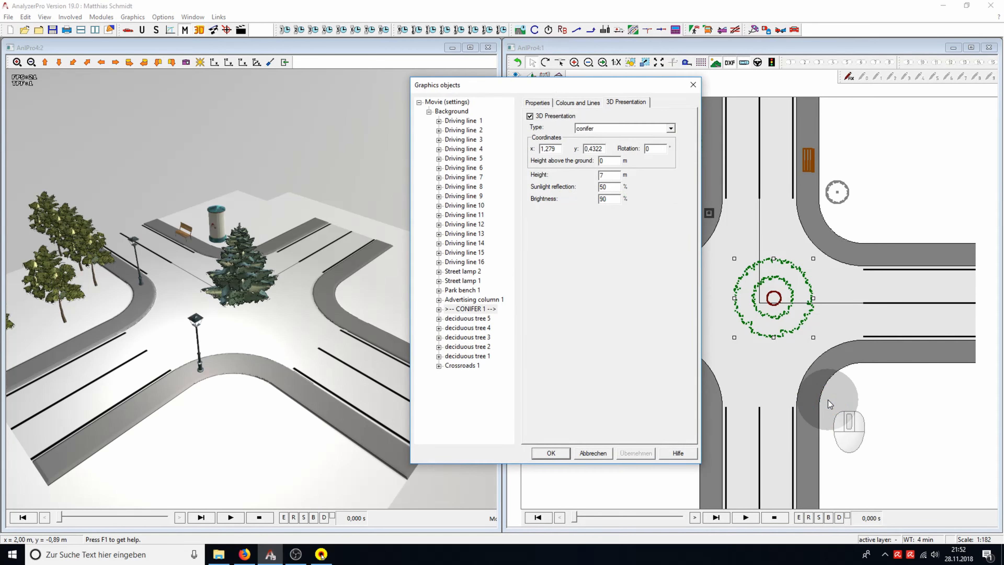
double_click(608, 176)
text(10)
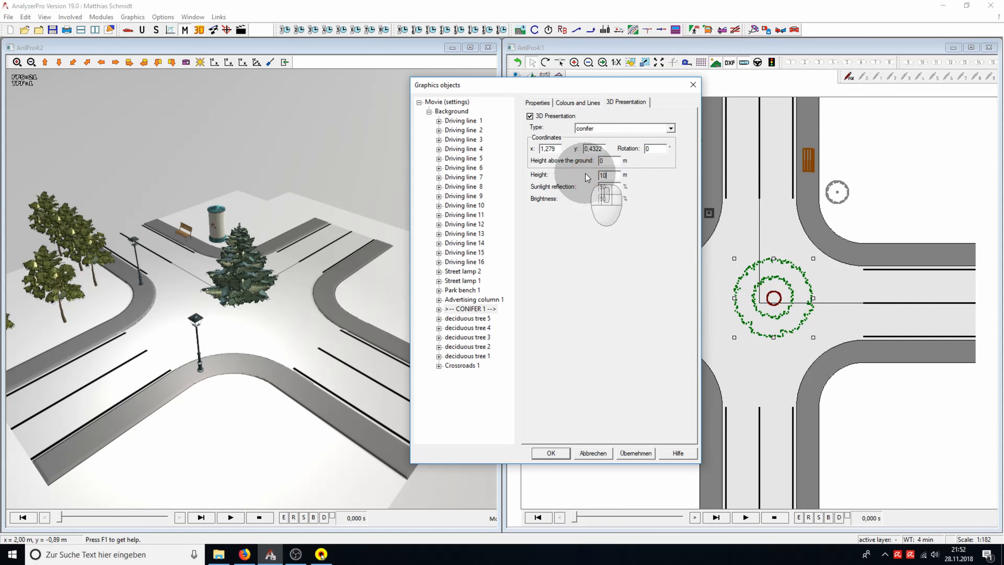
click(647, 452)
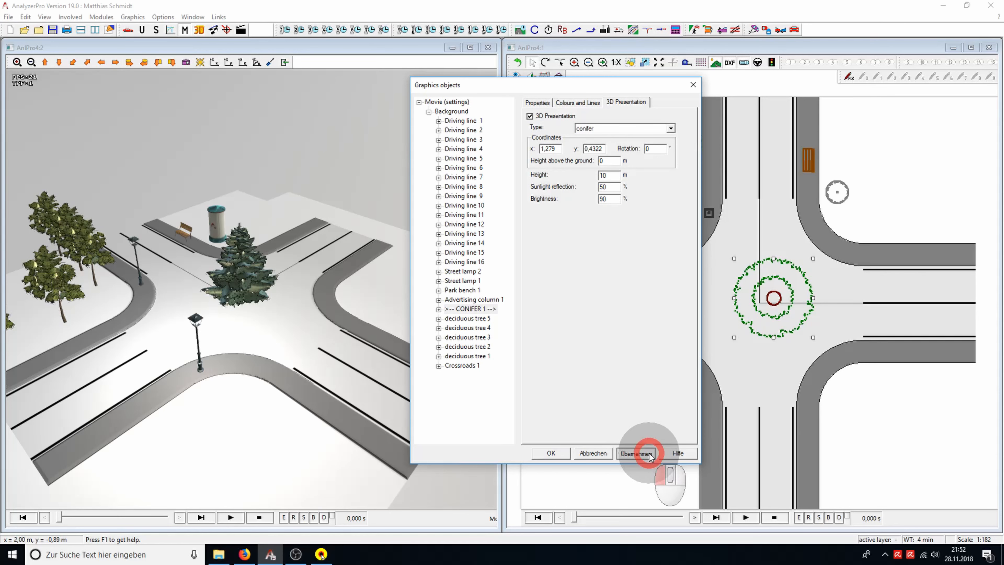
click(554, 453)
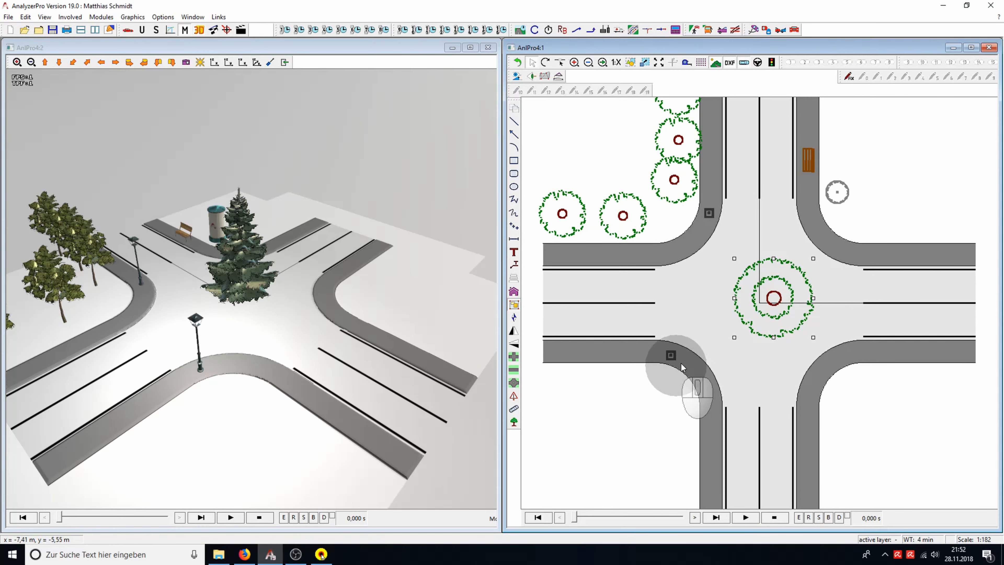
Step: Move the enlarged conifer back to the northeast corner, beside the park bench
drag(772, 293, 854, 135)
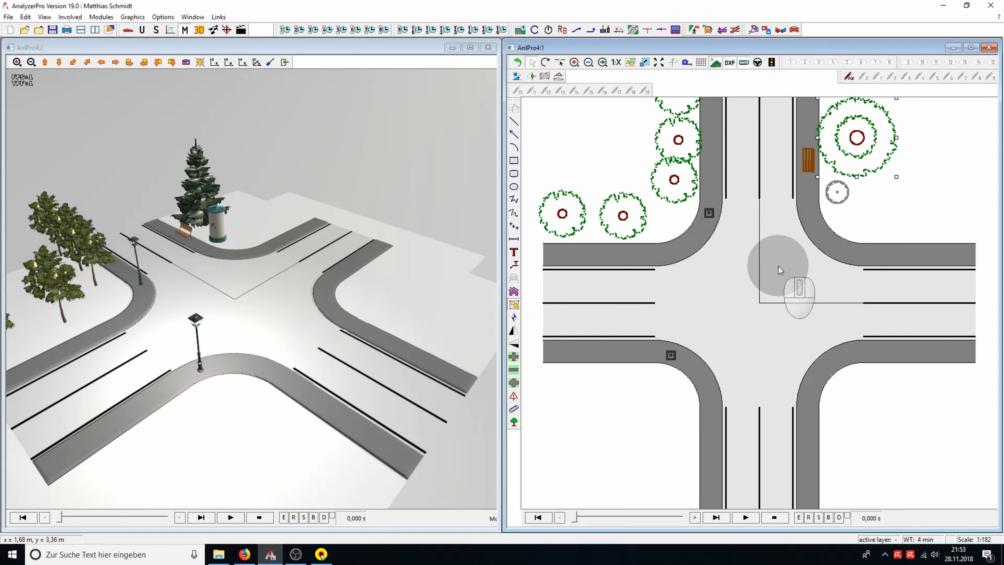
scroll(717, 177, up, 1)
scroll(719, 176, down, 3)
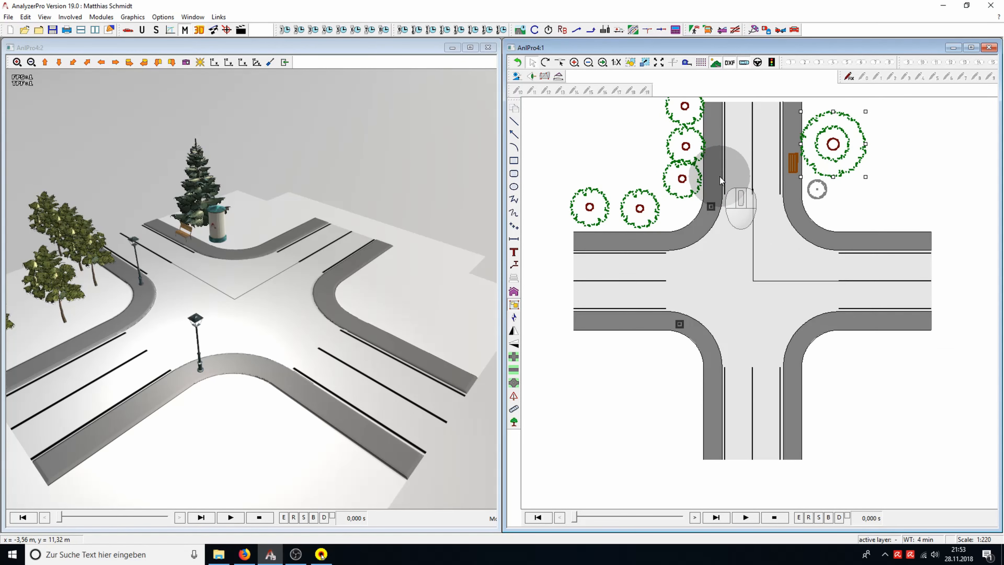
middle_drag(754, 208, 775, 243)
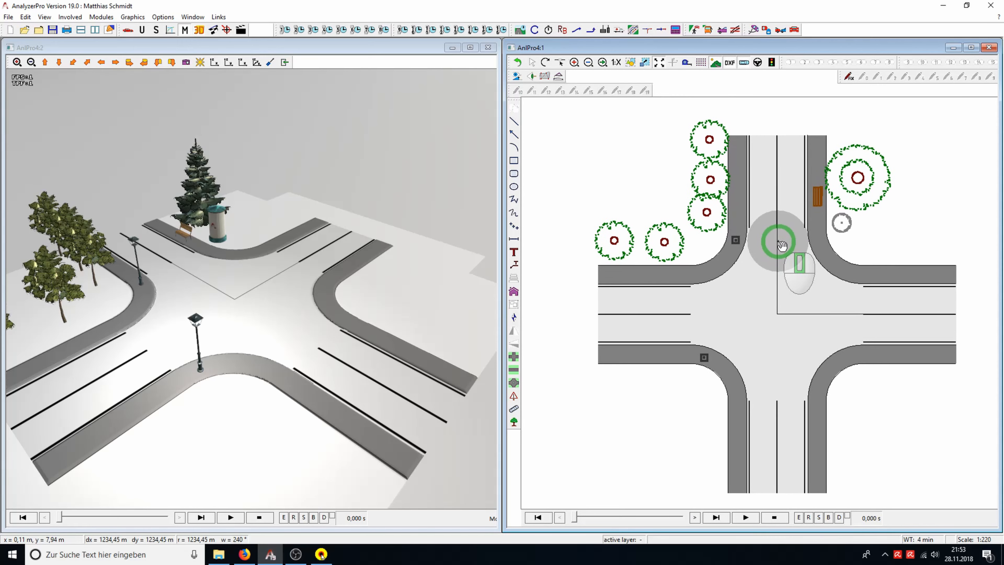
Step: Examine the furnished crossroads in the 3D view from the southeast side
drag(285, 336, 159, 337)
scroll(273, 299, up, 2)
scroll(273, 295, up, 3)
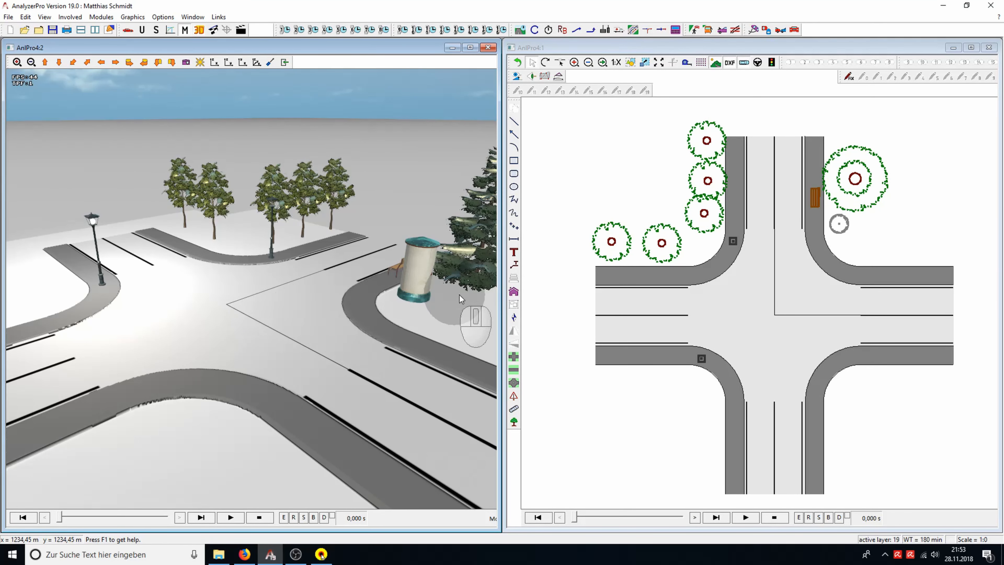
Step: Draw a square about 12.5 m wide and long in the southwest corner of the crossroads
click(515, 162)
drag(587, 383, 703, 498)
click(701, 438)
Step: Enable 3D presentation for the southwest square, set its type to house and give it a roof
right_click(665, 427)
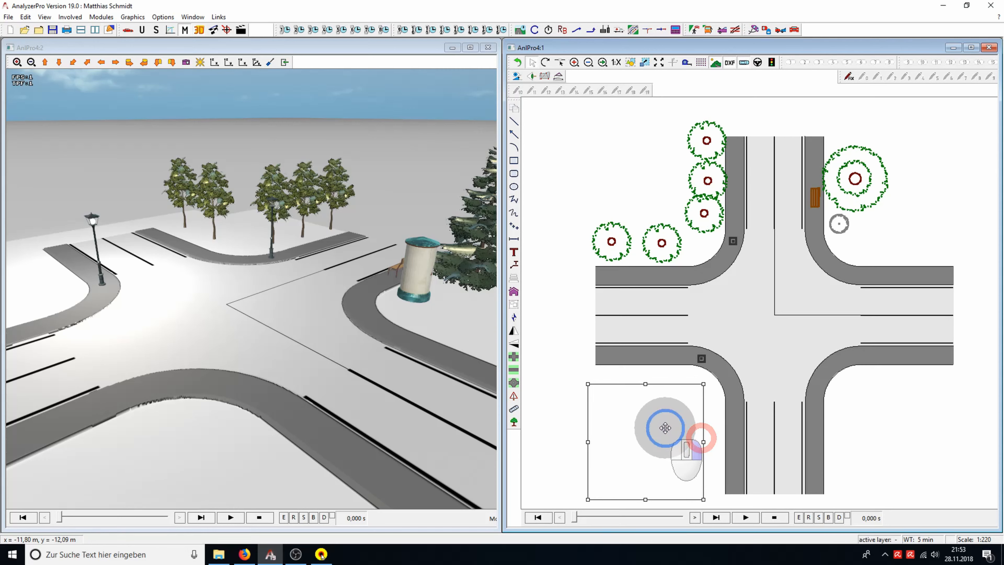
click(701, 487)
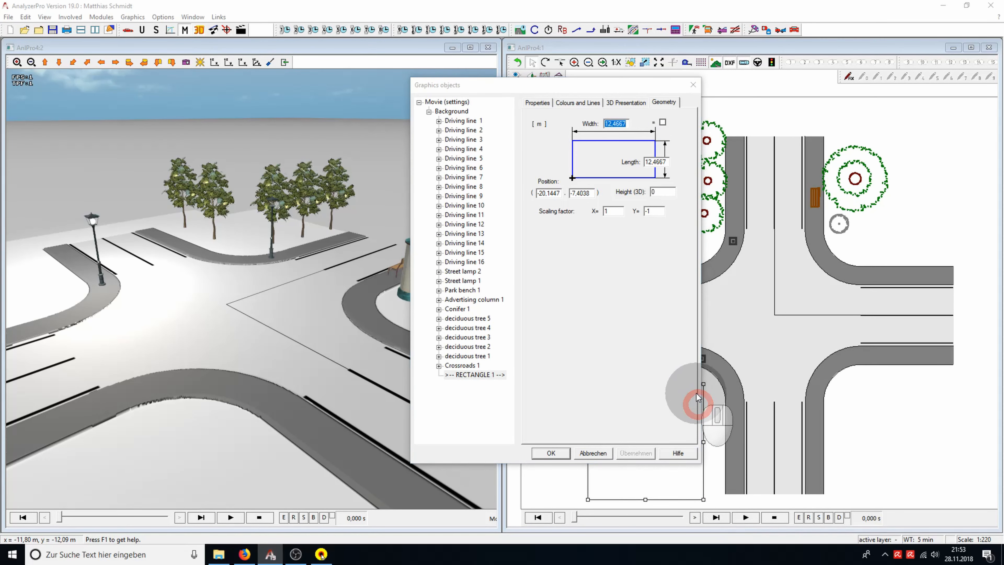
click(625, 102)
click(529, 115)
click(670, 128)
click(653, 143)
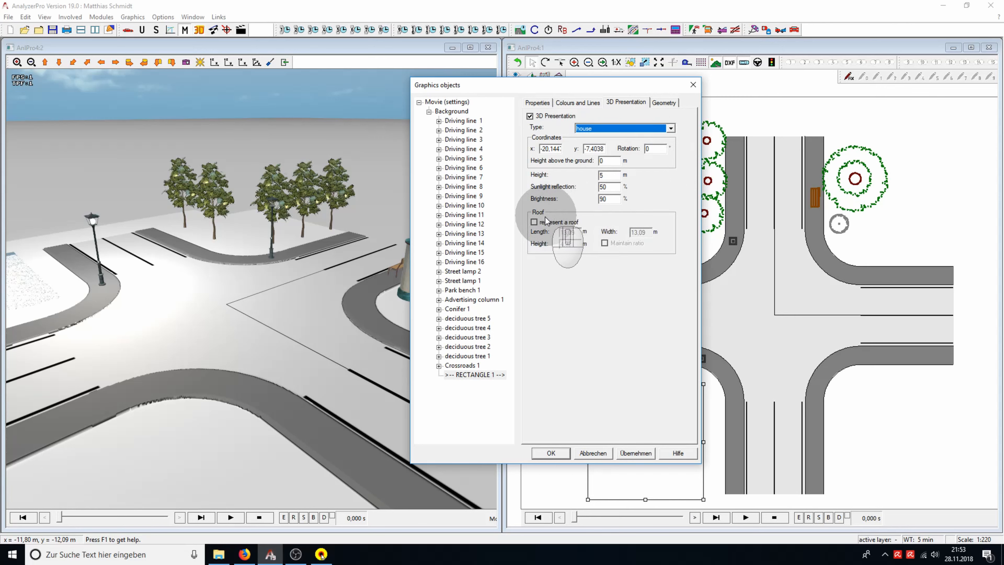
click(534, 222)
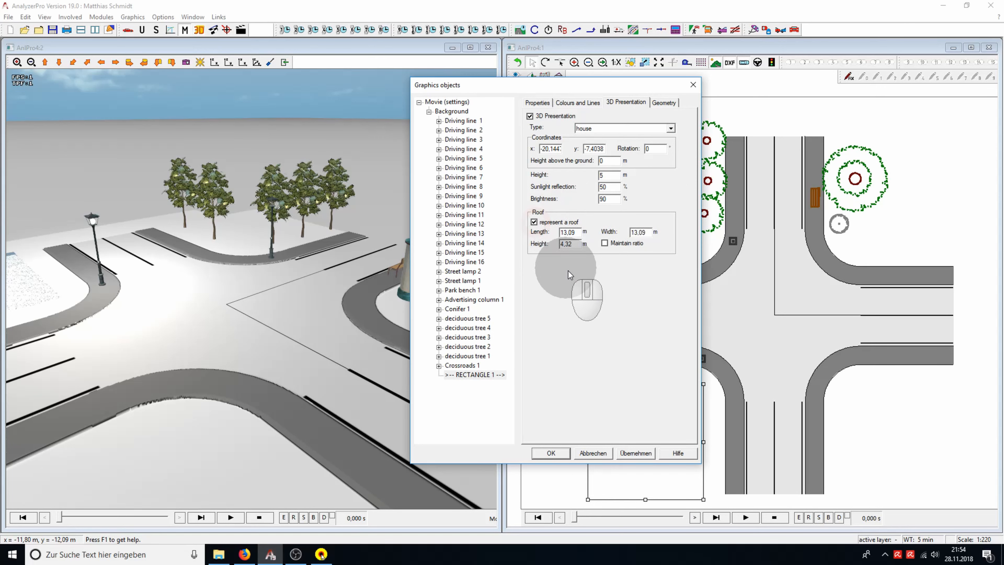
click(641, 454)
click(551, 453)
Step: Draw a horizontal line south of the advertising column in the northeast corner and open its 3D presentation properties
drag(859, 249, 948, 249)
double_click(927, 248)
click(643, 106)
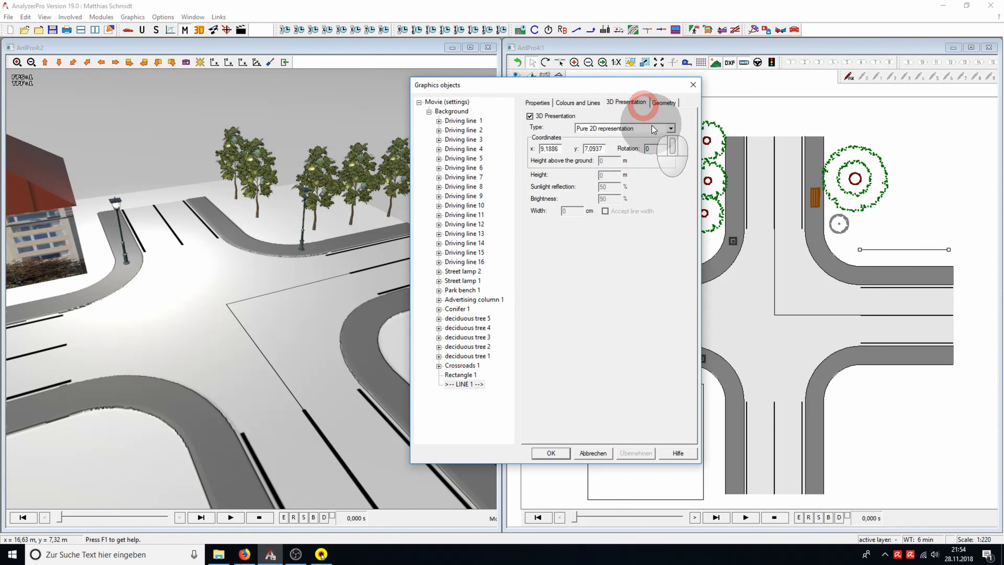
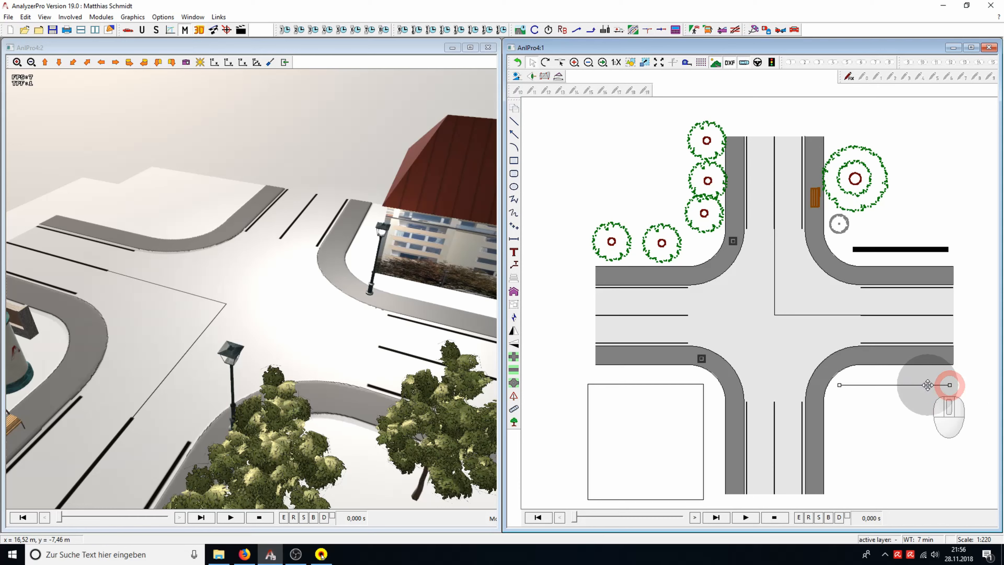
Step: Set the 3D type of the line in the southeast corner to hedge and shorten it slightly at its east end
right_click(949, 385)
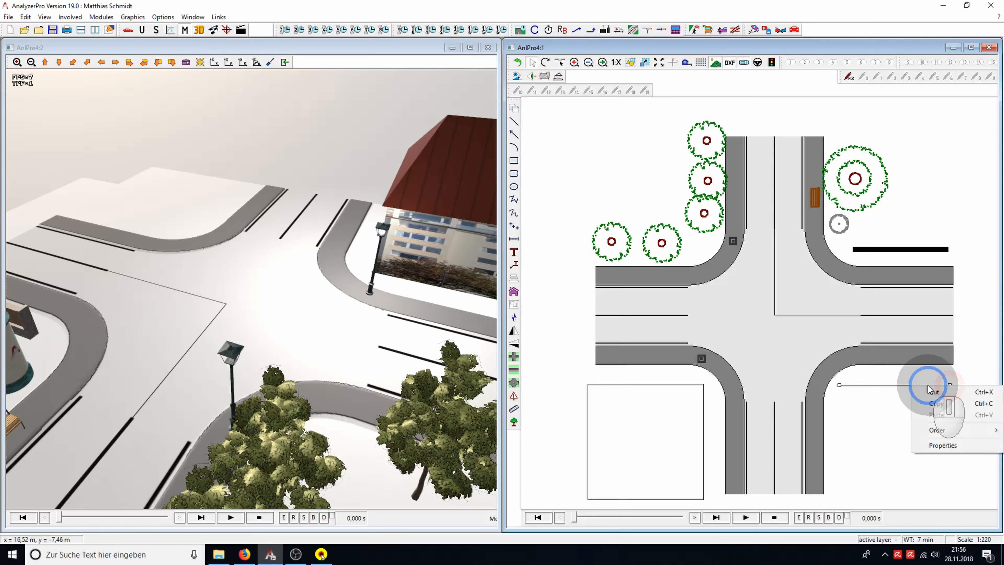
click(958, 445)
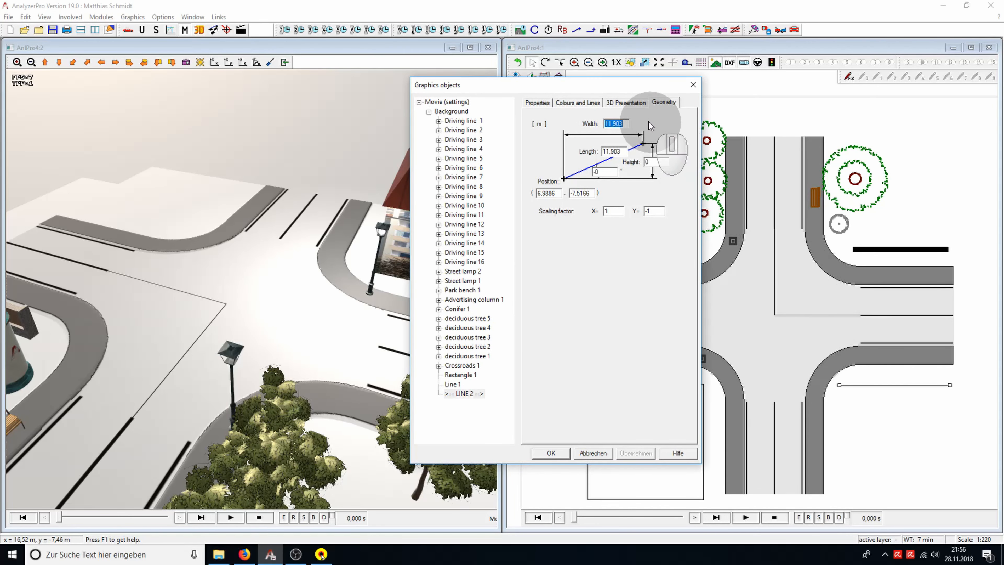
click(634, 103)
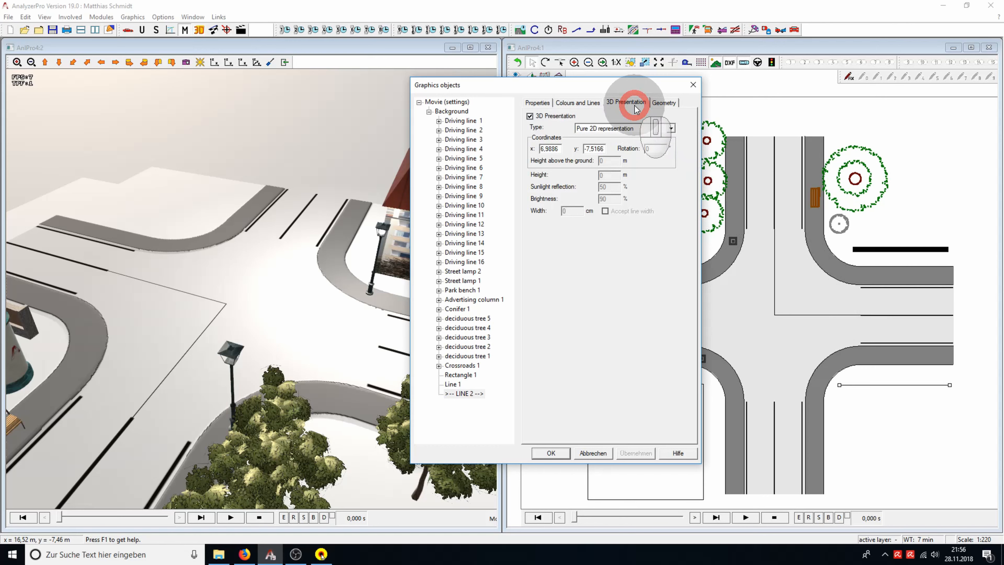
click(668, 128)
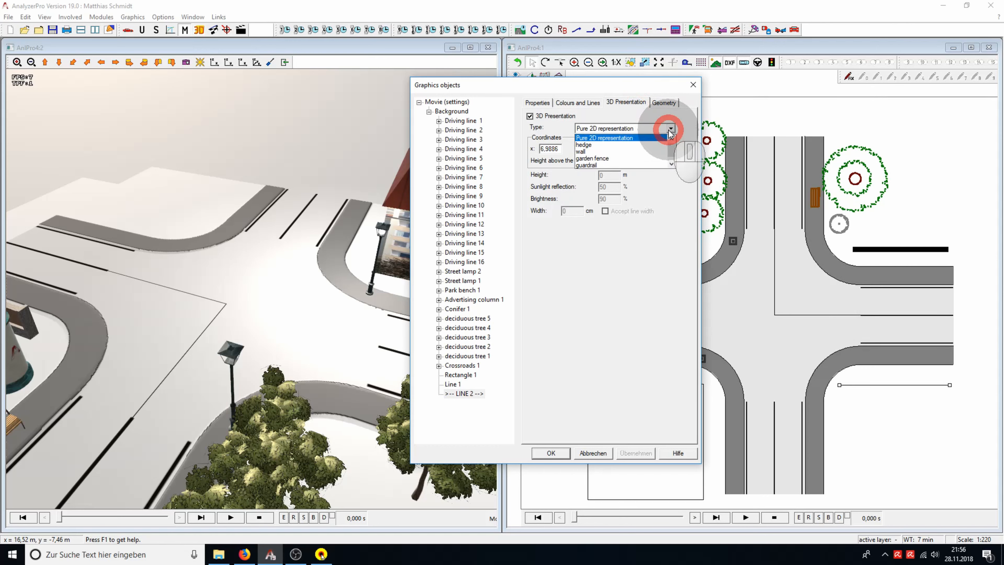
click(661, 146)
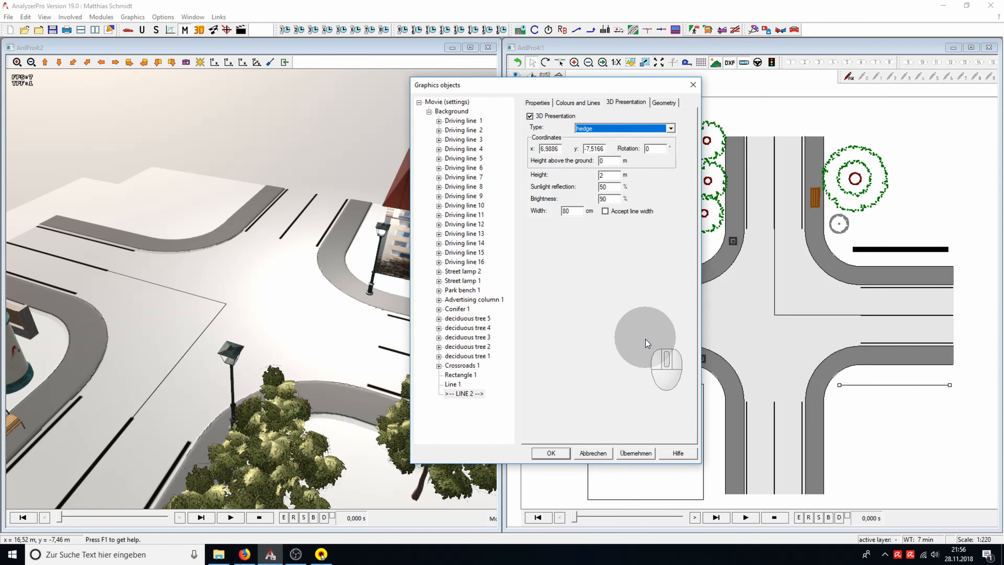
click(650, 454)
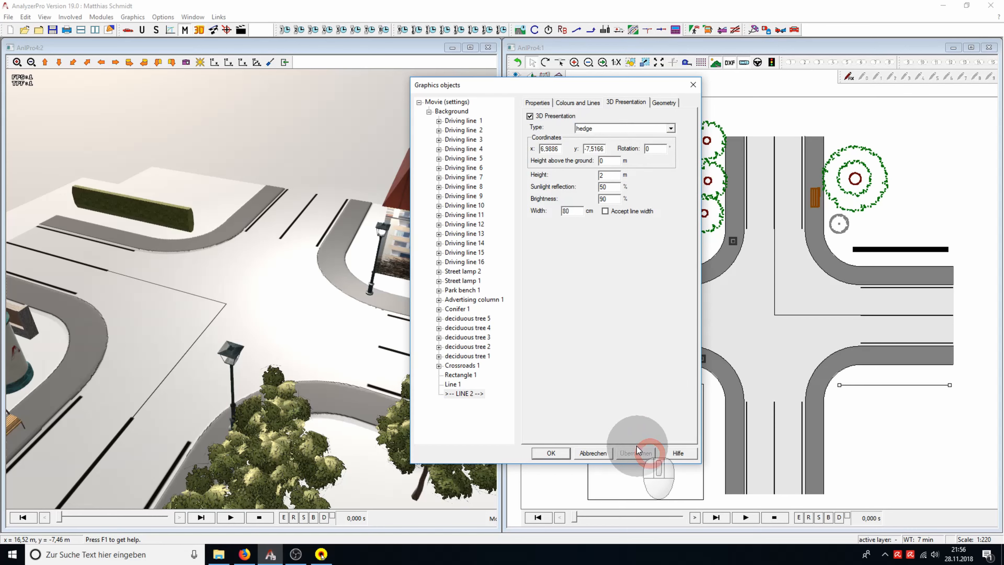
click(562, 454)
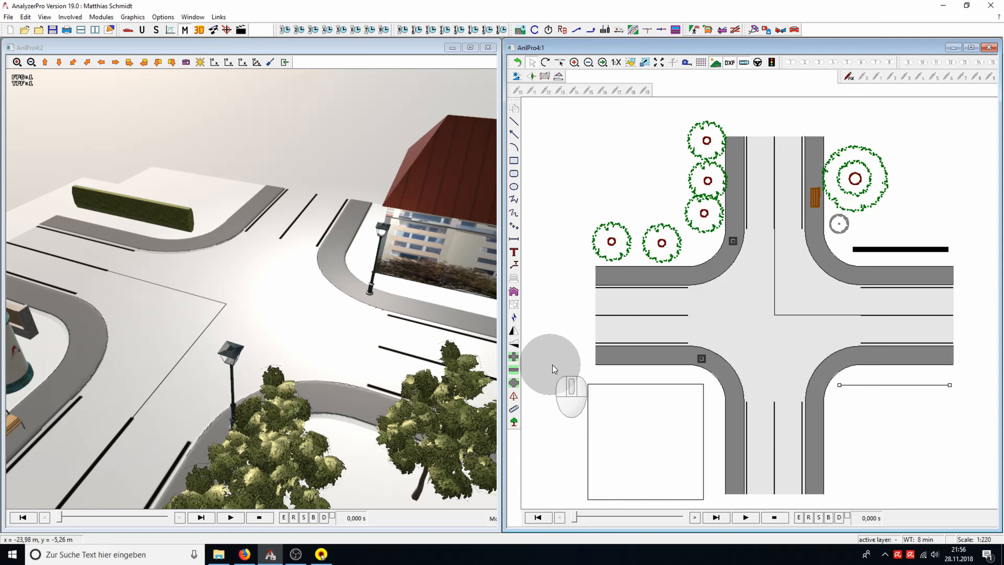
mouse_move(948, 385)
mouse_down()
mouse_move(992, 380)
mouse_move(917, 386)
mouse_move(972, 381)
mouse_move(939, 385)
mouse_up()
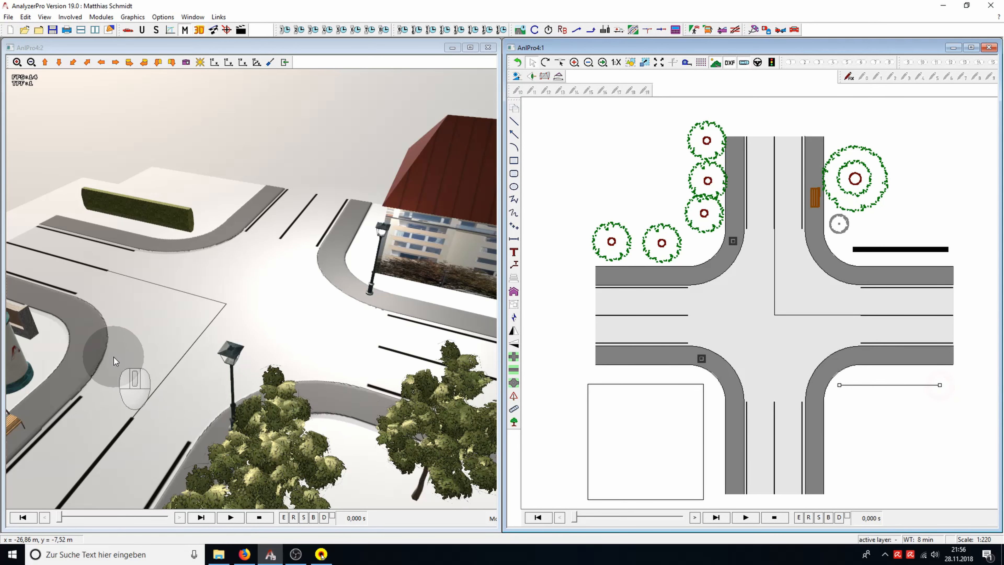
Step: Enable the calculated solar position in the light source settings and set the date's month to 6
drag(113, 357, 482, 351)
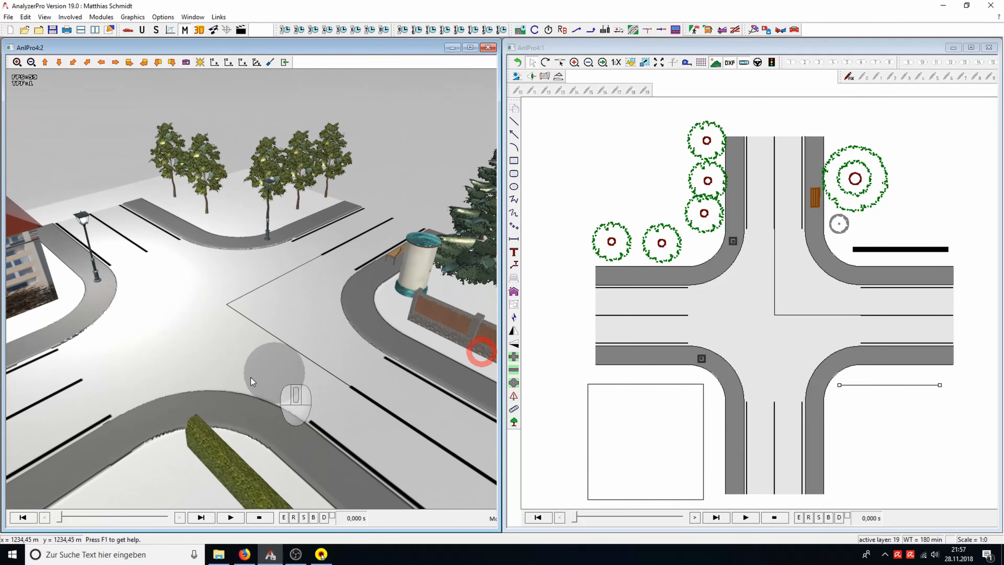
drag(162, 376, 132, 317)
click(201, 63)
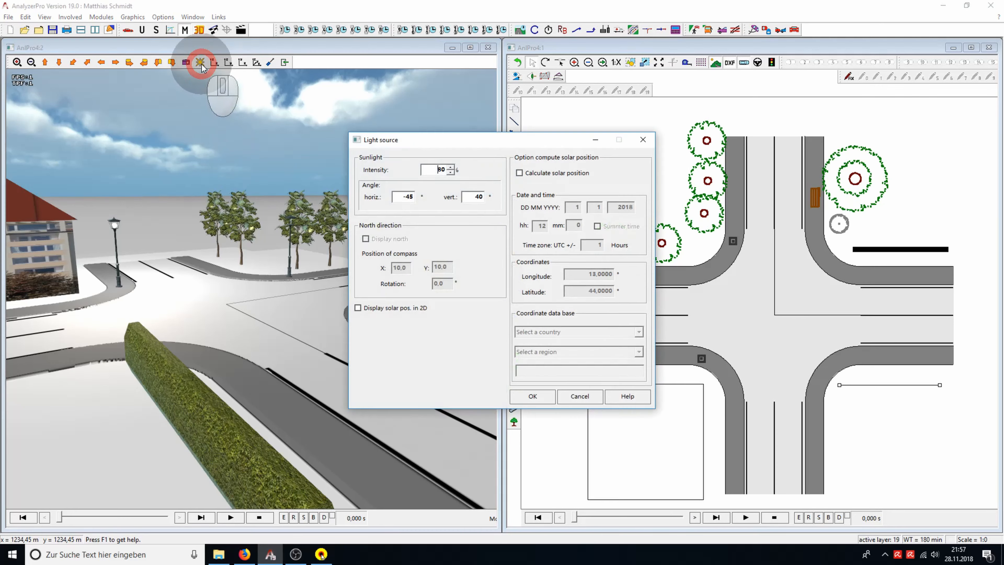
click(519, 174)
click(584, 206)
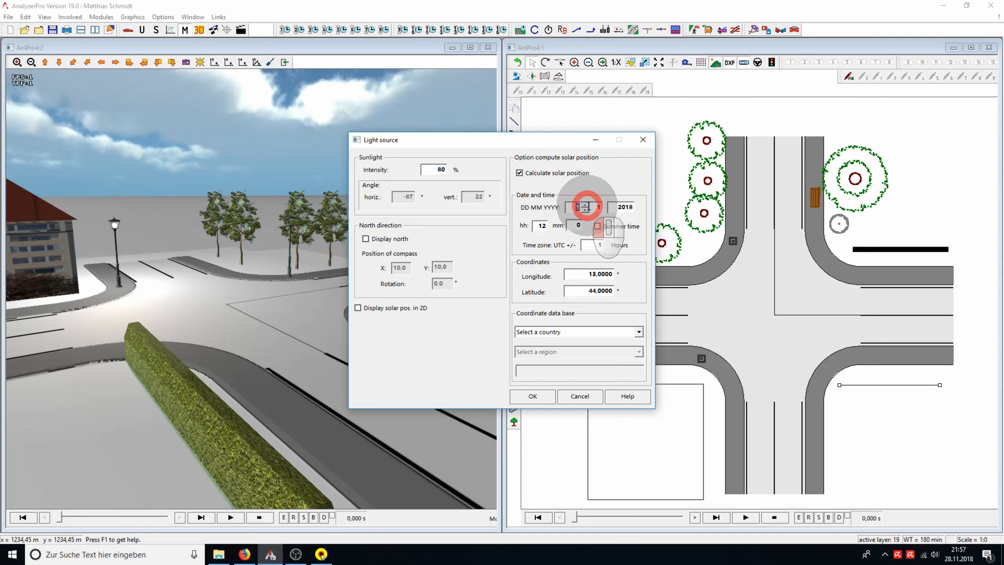
click(604, 207)
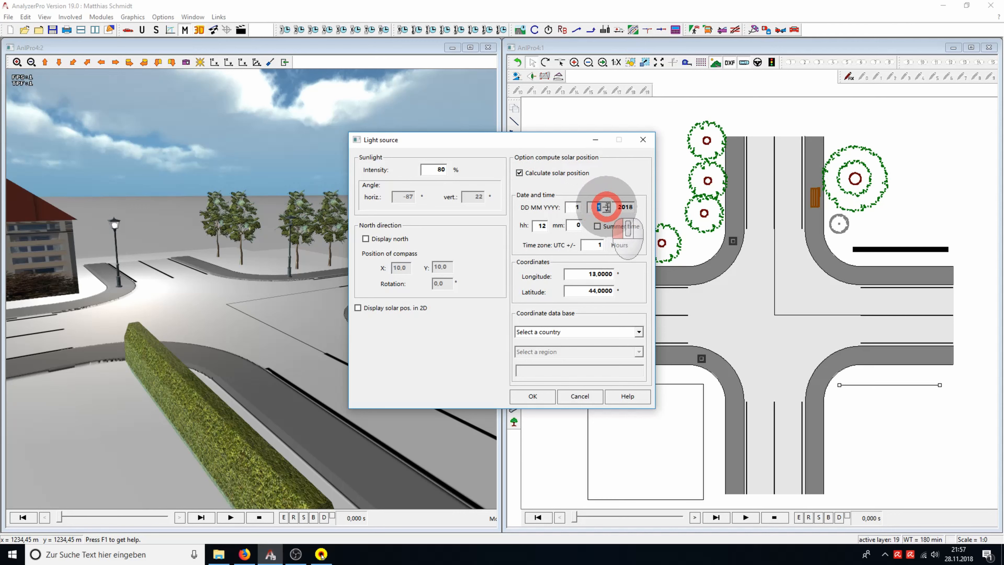
scroll(606, 207, up, 5)
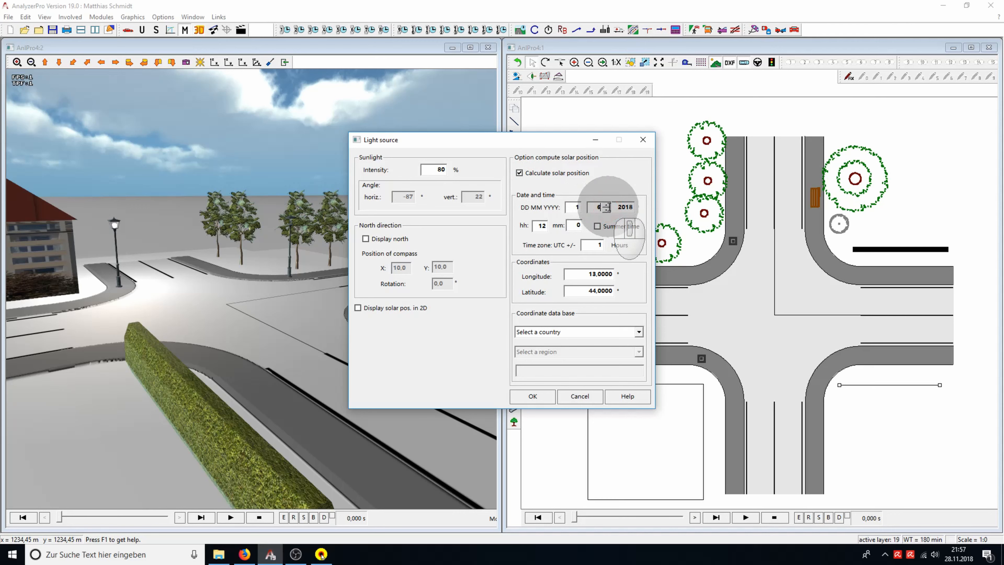
Step: Choose Austria and the Salzburg region from the coordinate database and look up a place starting with "h"
click(606, 291)
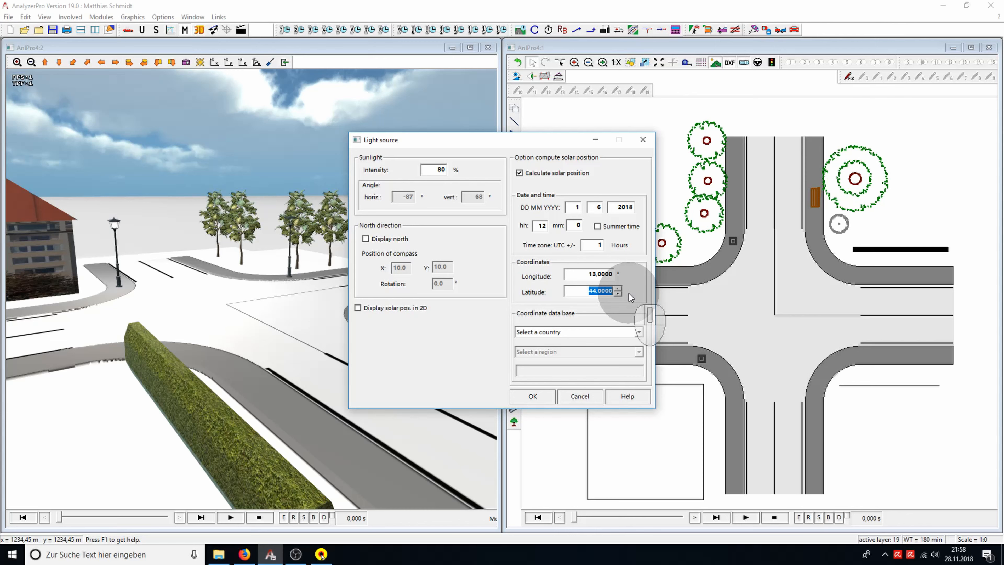
click(638, 332)
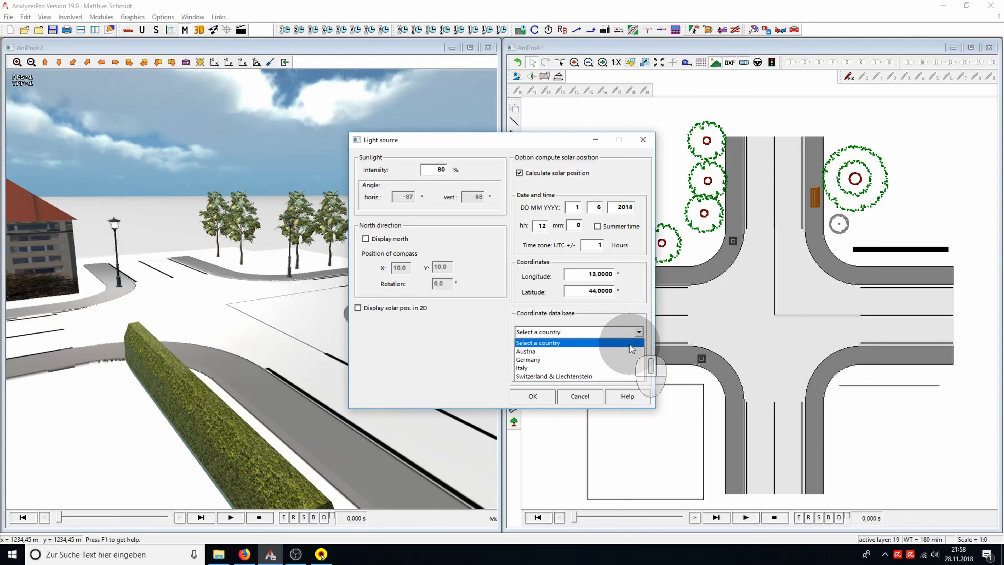
click(629, 351)
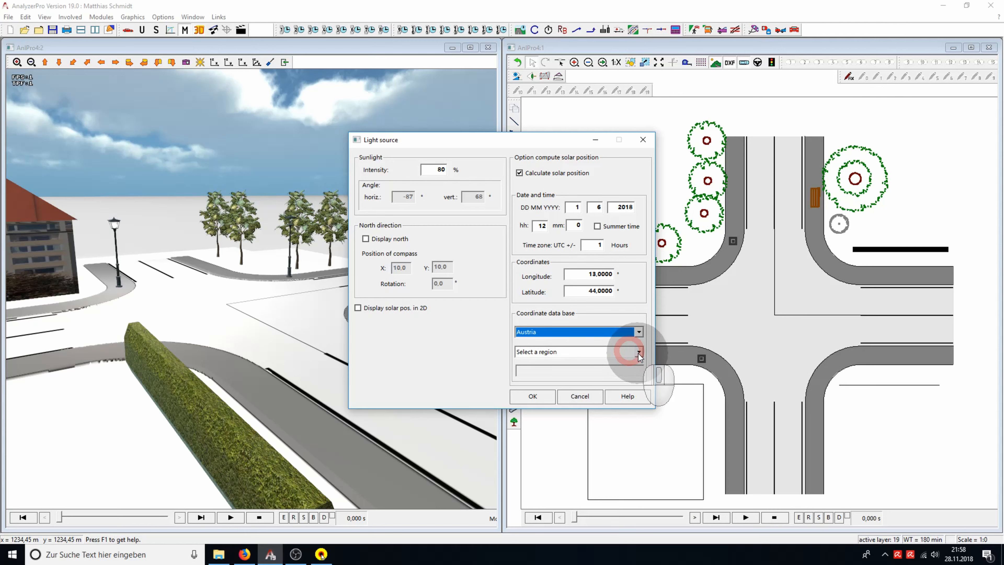
click(639, 352)
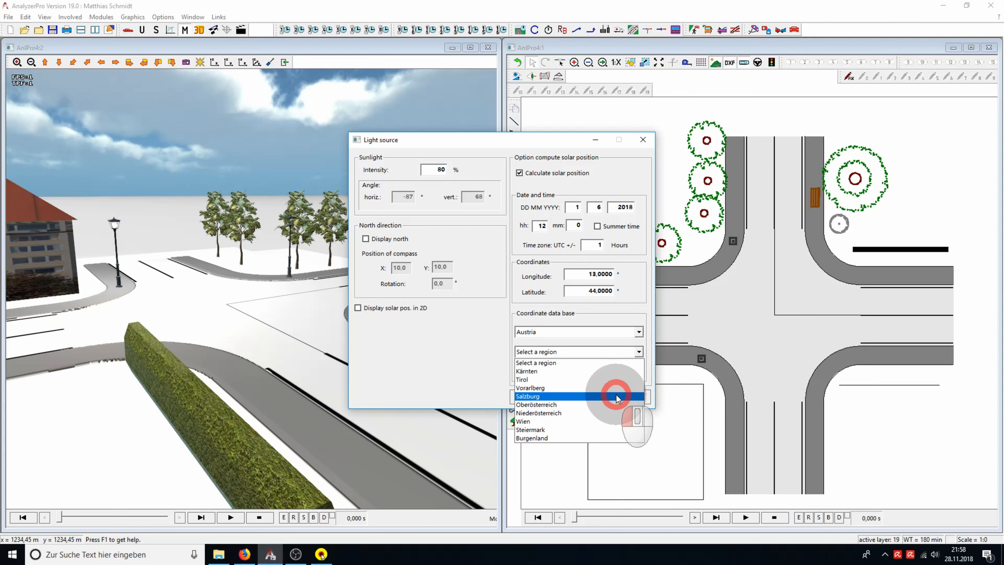
click(615, 396)
click(604, 370)
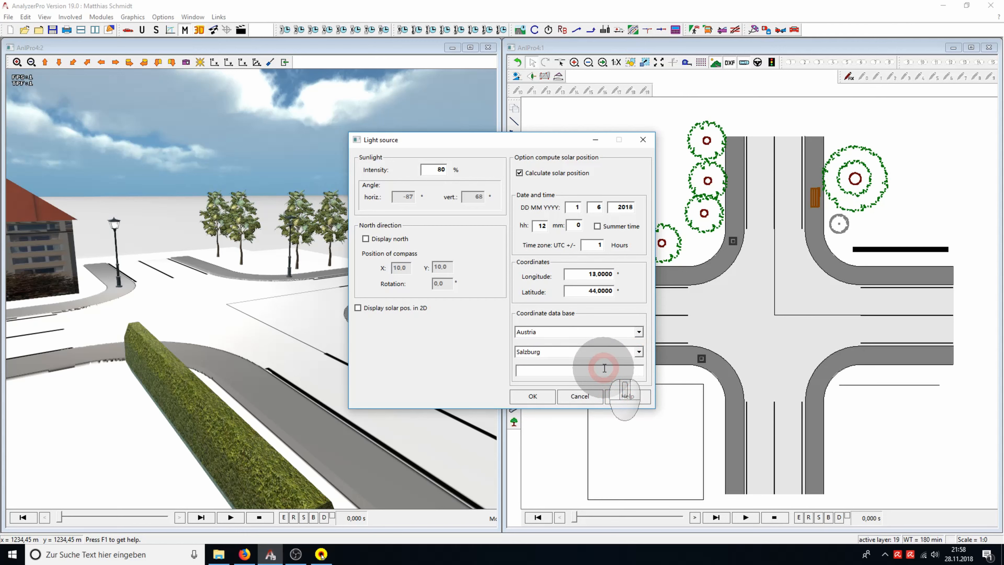
text(h)
Step: Enable shadow drawing in the 3D options
click(519, 299)
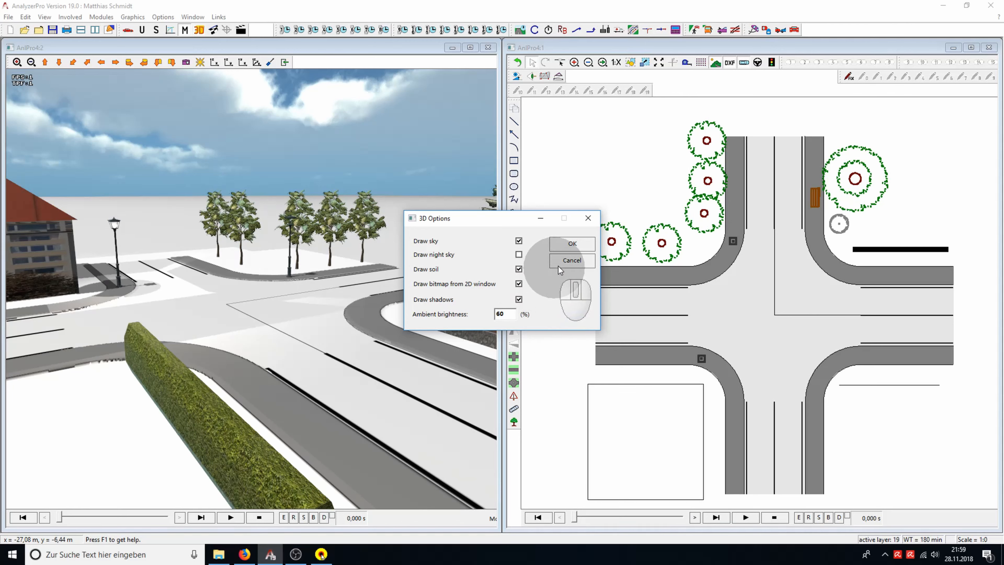
click(579, 243)
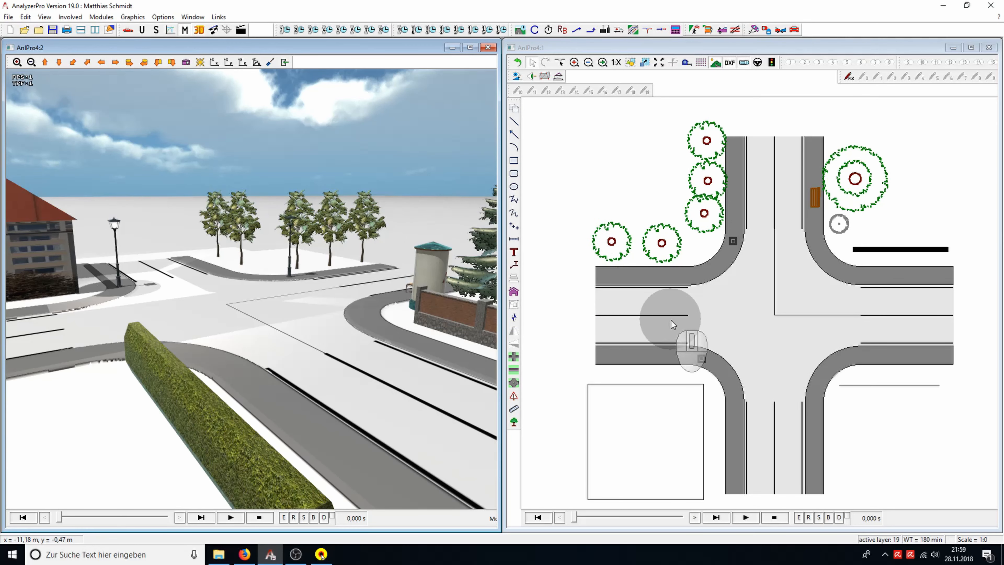
Step: Switch off the light of the street lamp in the southwest corner through its 3D presentation properties
click(701, 358)
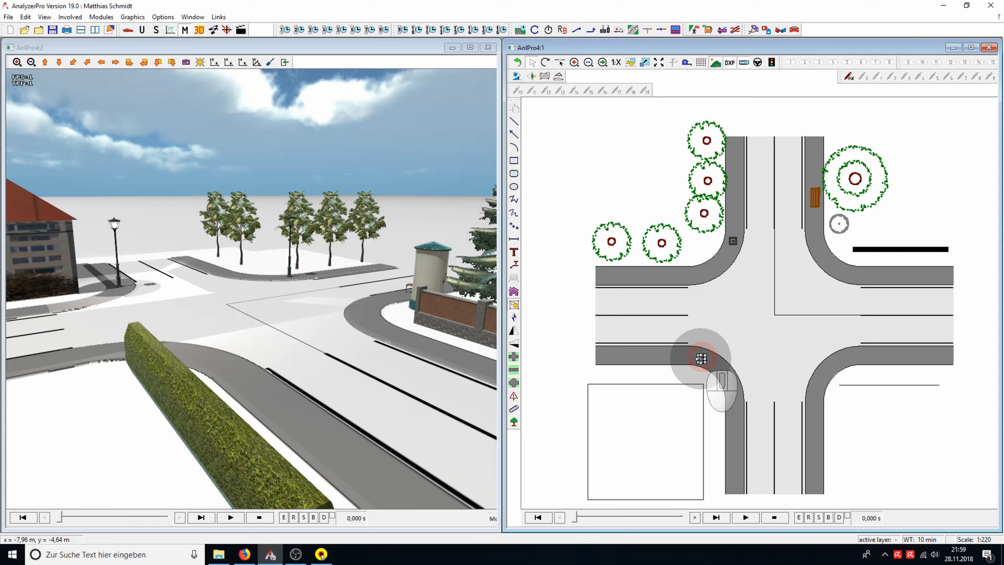
right_click(701, 358)
click(767, 445)
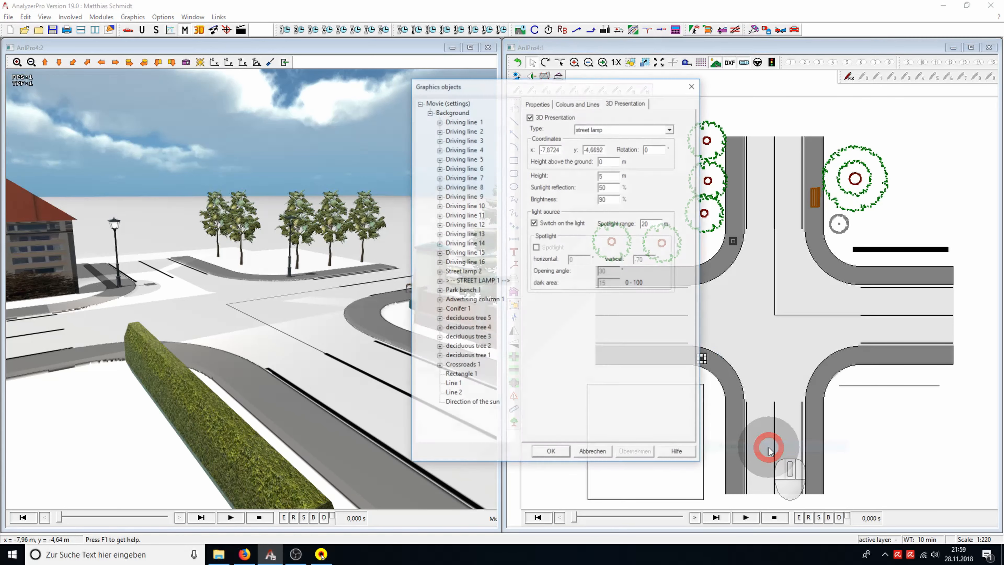
click(535, 223)
click(550, 453)
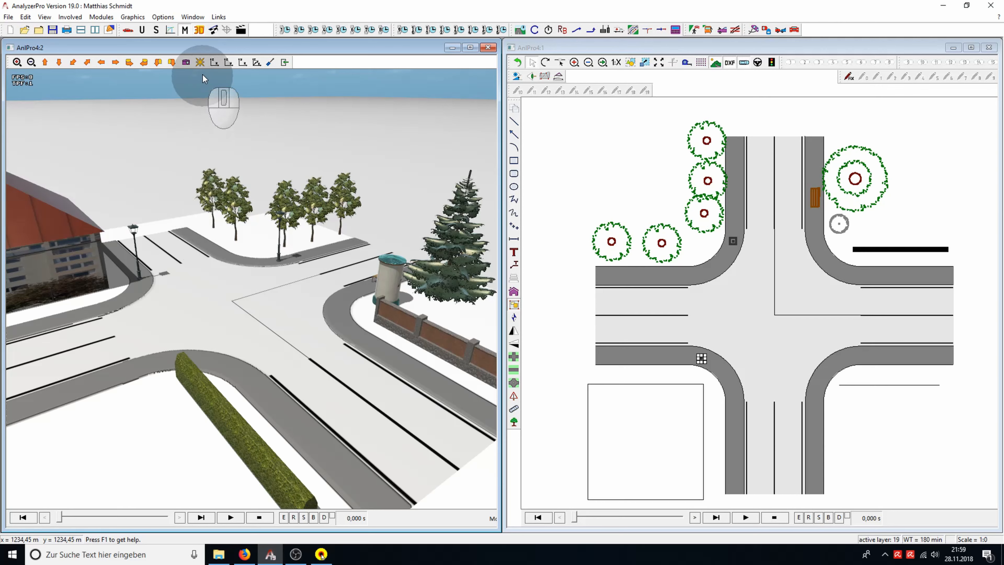
Step: Turn on the display of the north direction in the light source settings
click(202, 67)
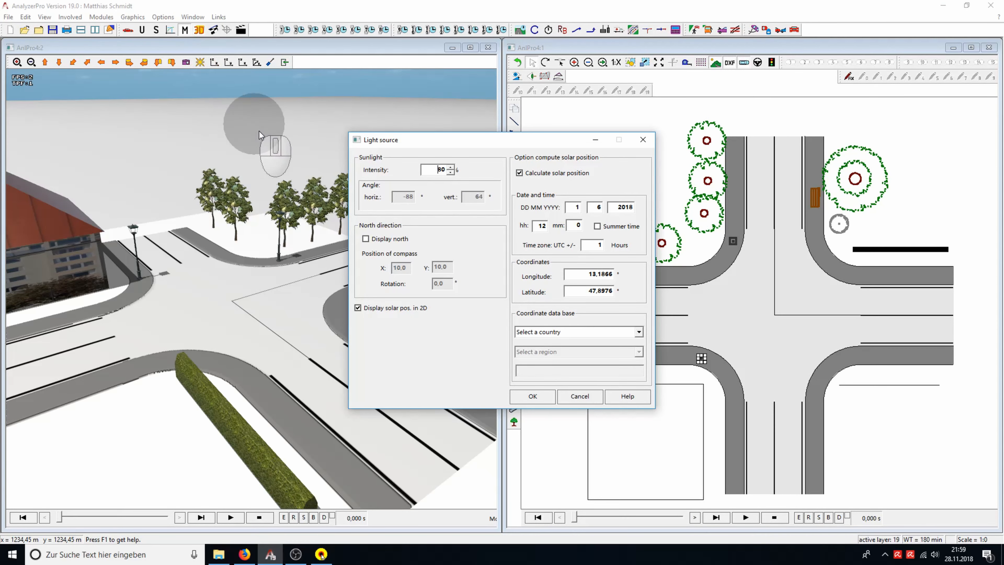
click(365, 239)
click(532, 397)
Step: Rotate the north arrow beside the advertising column in the 2D plan
drag(276, 257, 279, 316)
click(545, 62)
drag(875, 213, 864, 251)
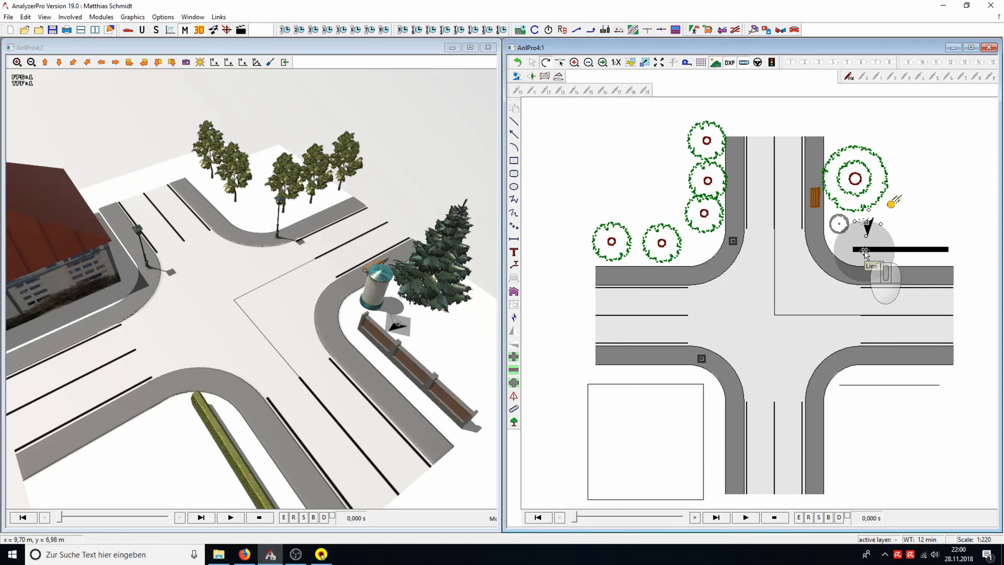
Step: Move the pedestrian with its movement path to the southern edge of the crossroads and play the animation from the start
drag(407, 426, 336, 372)
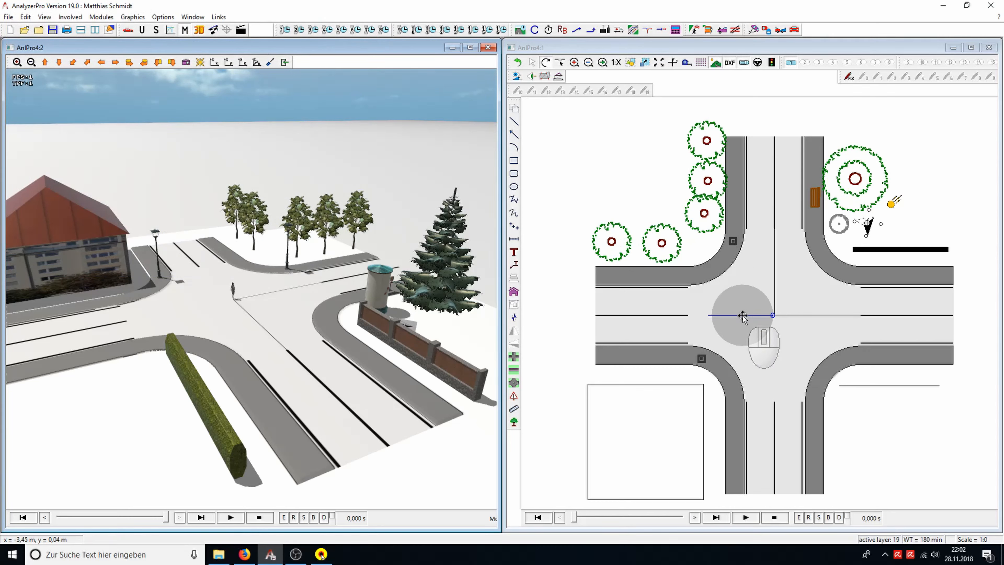
click(742, 316)
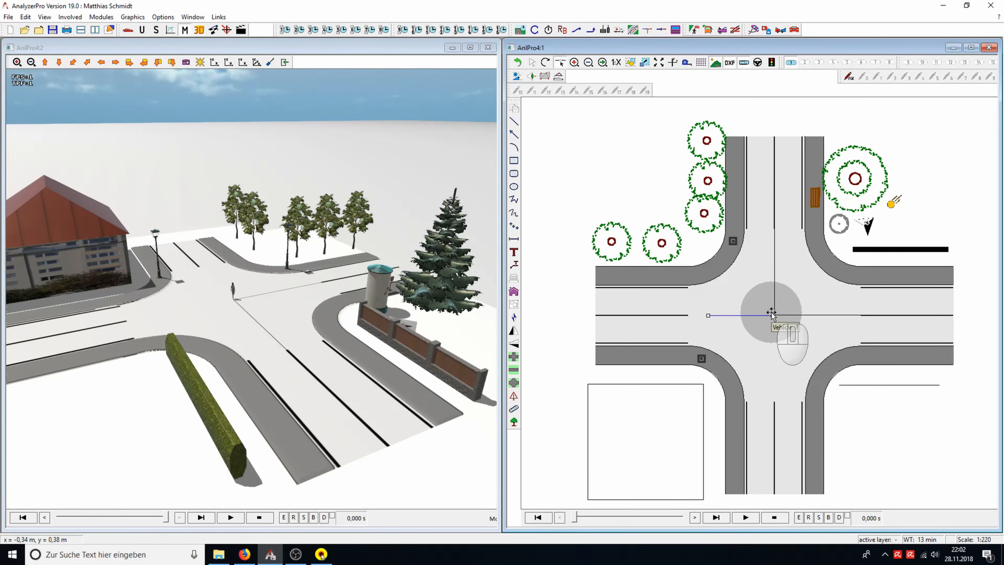
drag(768, 316, 782, 367)
click(27, 519)
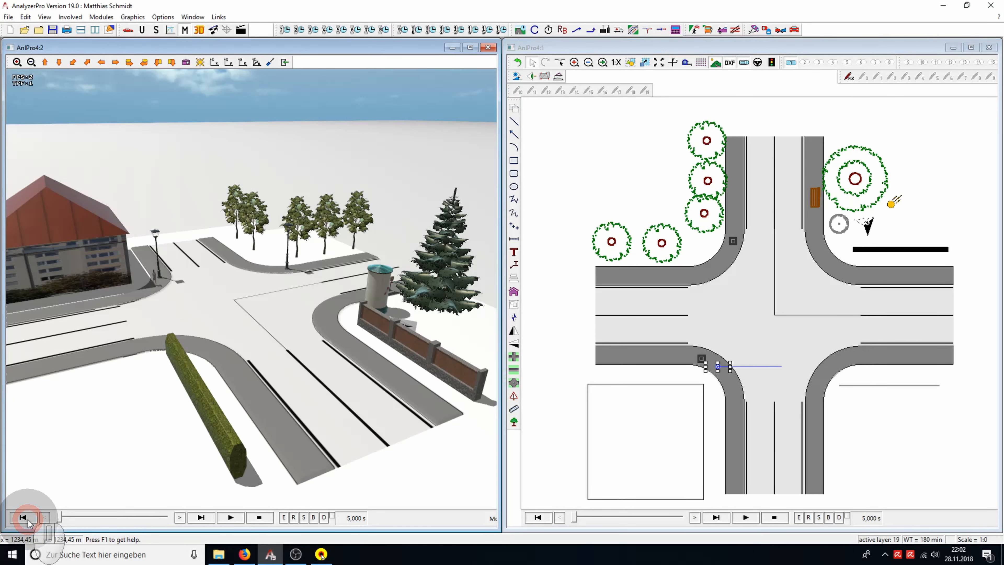
click(230, 517)
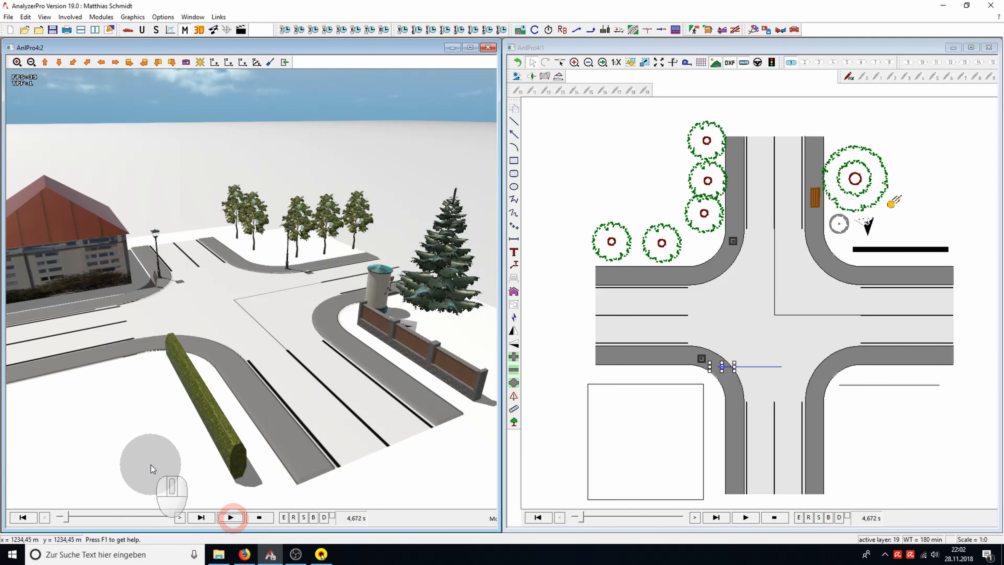
Step: Attach the 3D camera to the pedestrian by making its position relative to vehicle 1 in the camera settings
drag(165, 445, 239, 434)
scroll(202, 350, up, 2)
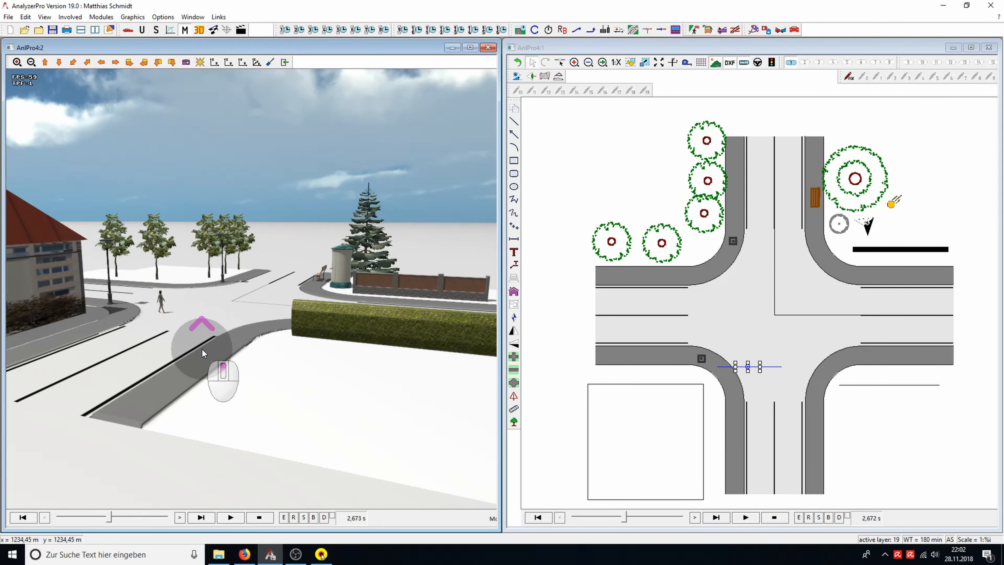
drag(157, 381, 195, 384)
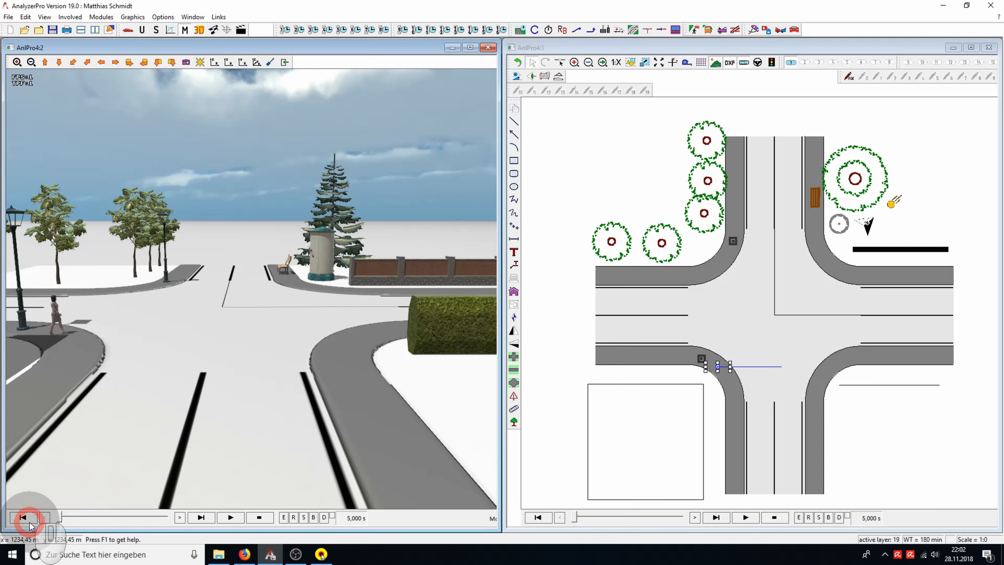
click(186, 62)
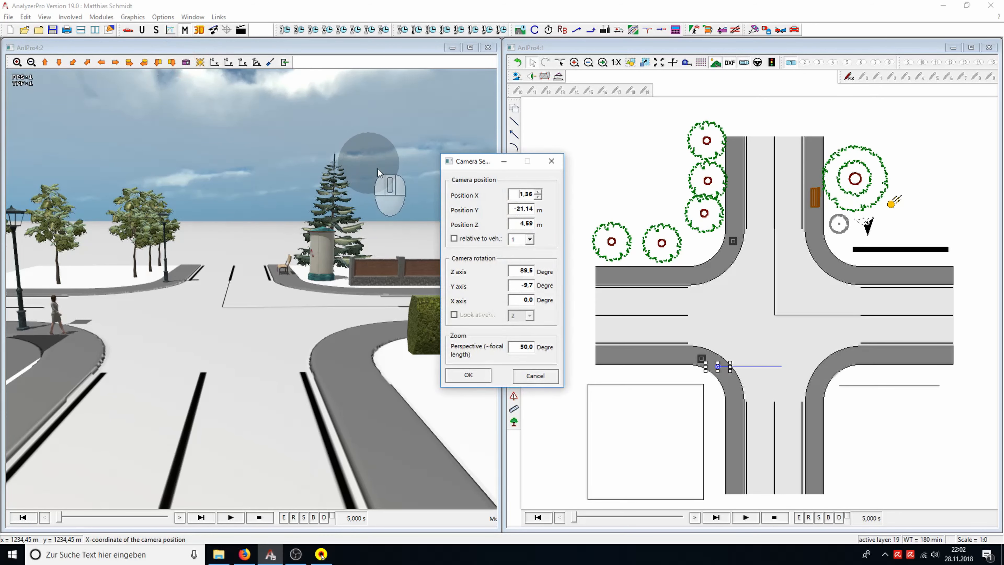
click(454, 239)
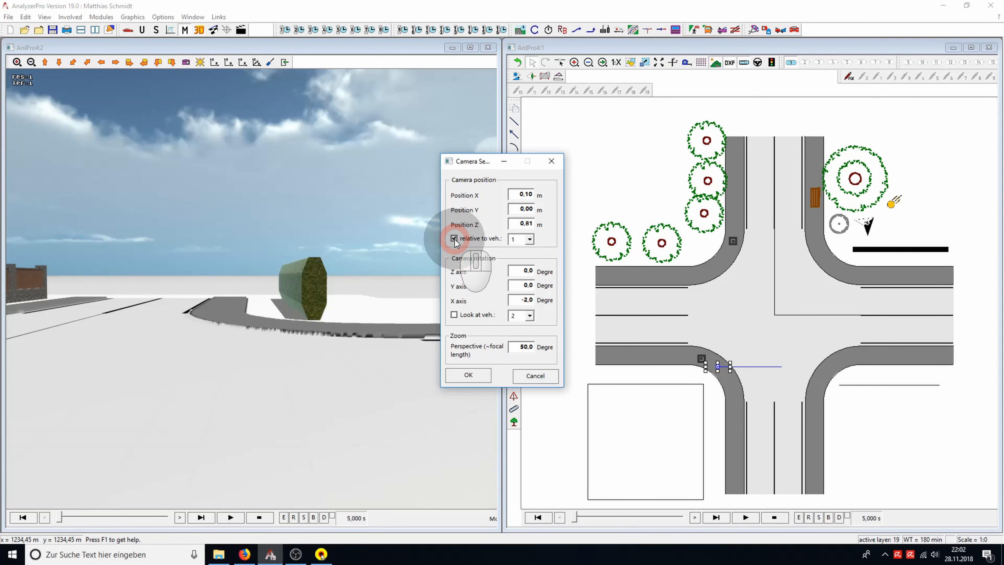
click(482, 375)
Step: Redirect the pedestrian's movement path diagonally northeast to the centre of the crossroads and play the animation from the pedestrian's viewpoint
click(759, 366)
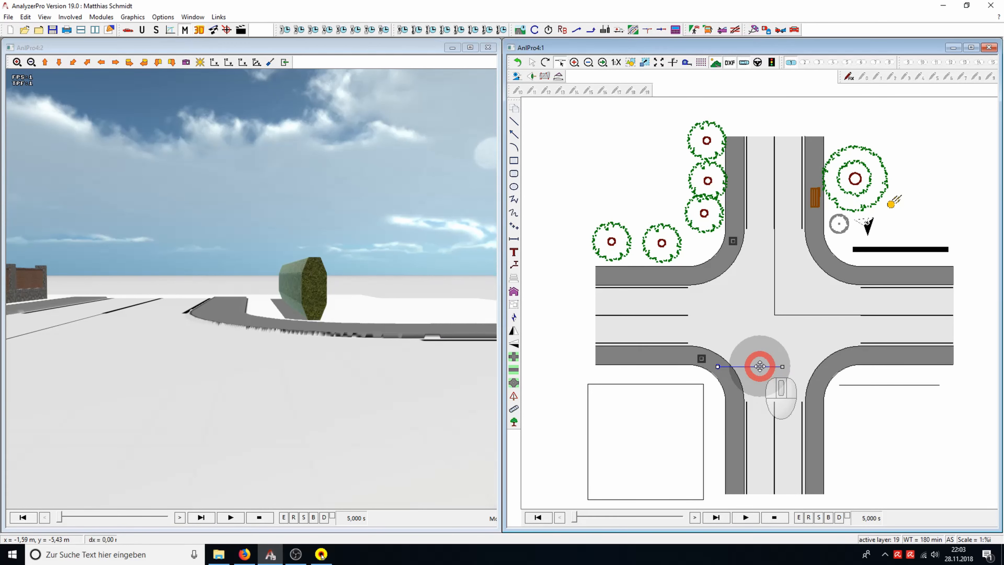
drag(782, 367, 777, 317)
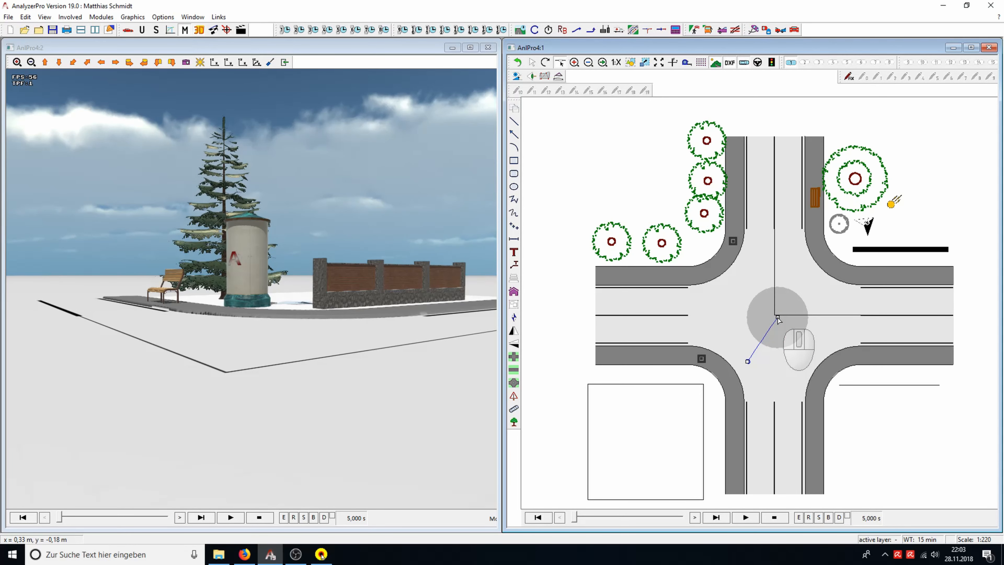
click(235, 519)
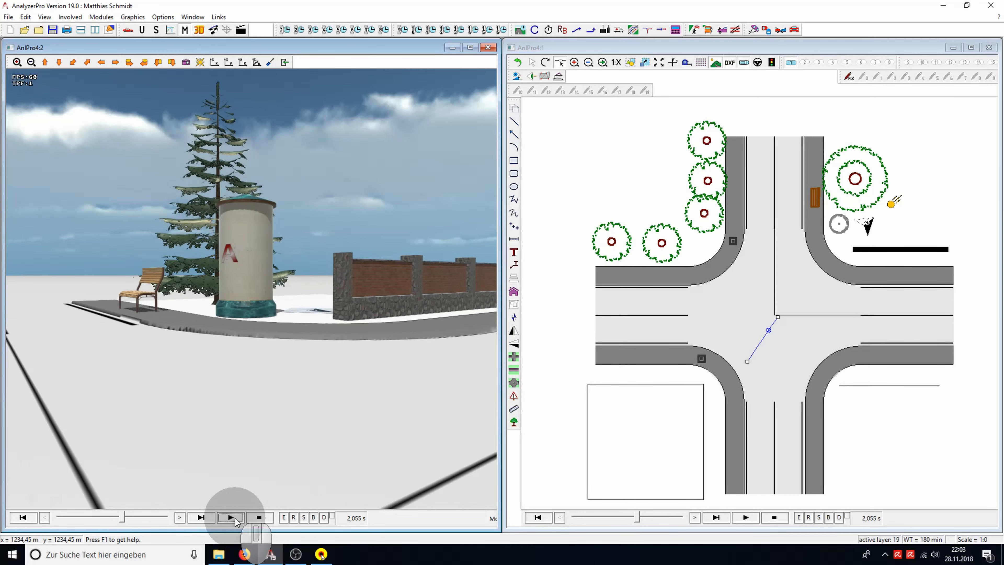